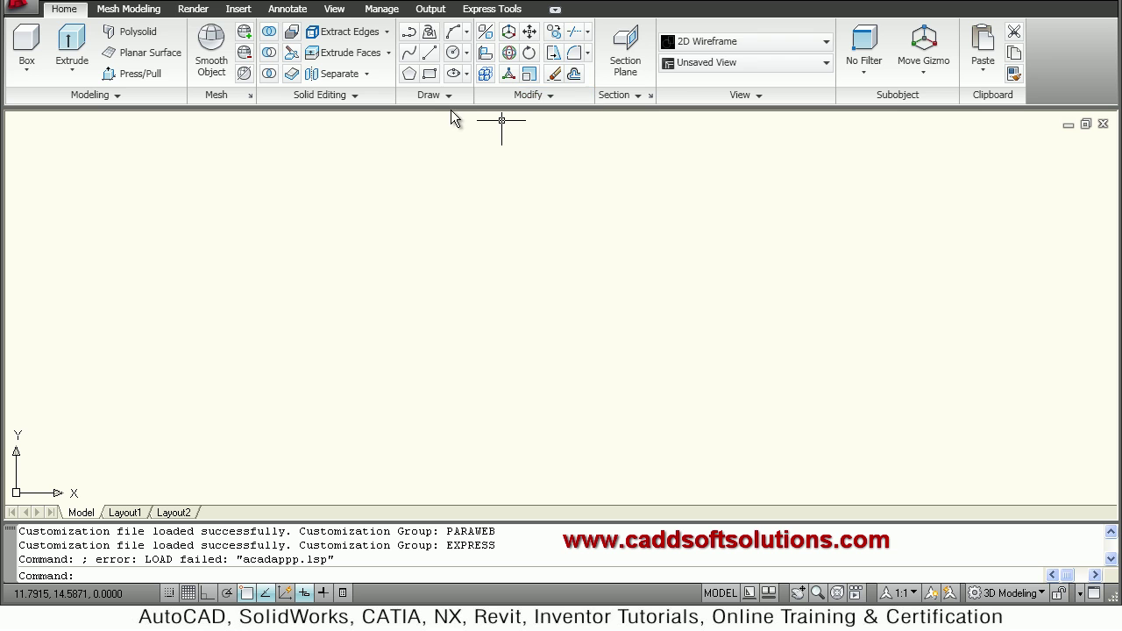
Switch to the SE Isometric view and set the UCS icon to the Noorigin option.
{"action": "left_click", "coordinate": [425, 99]}
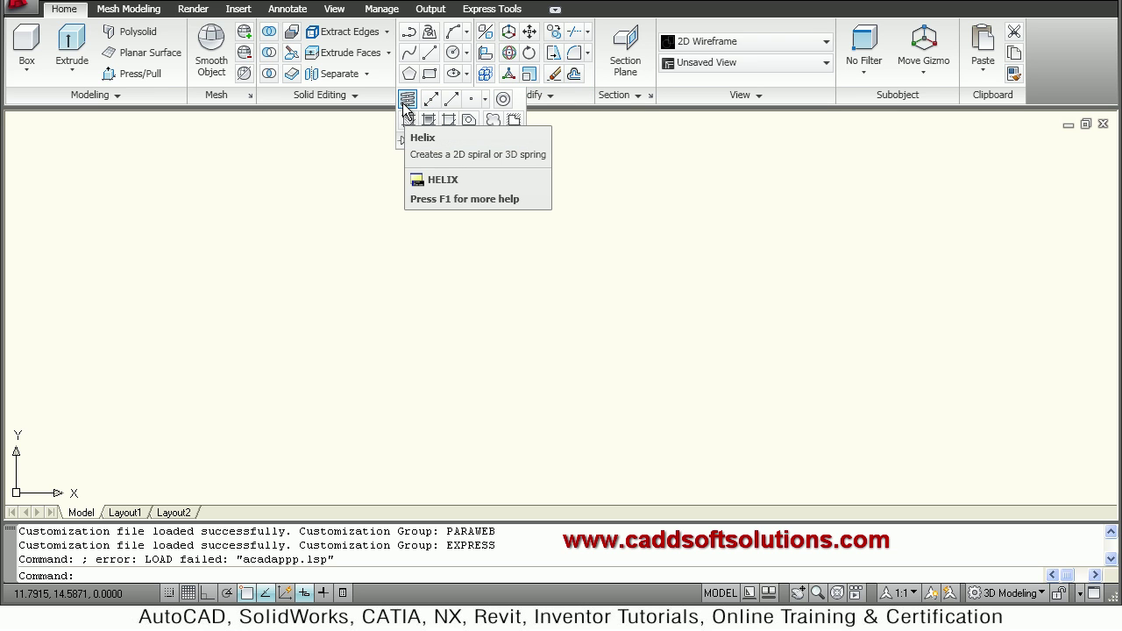
{"action": "left_click", "coordinate": [750, 67]}
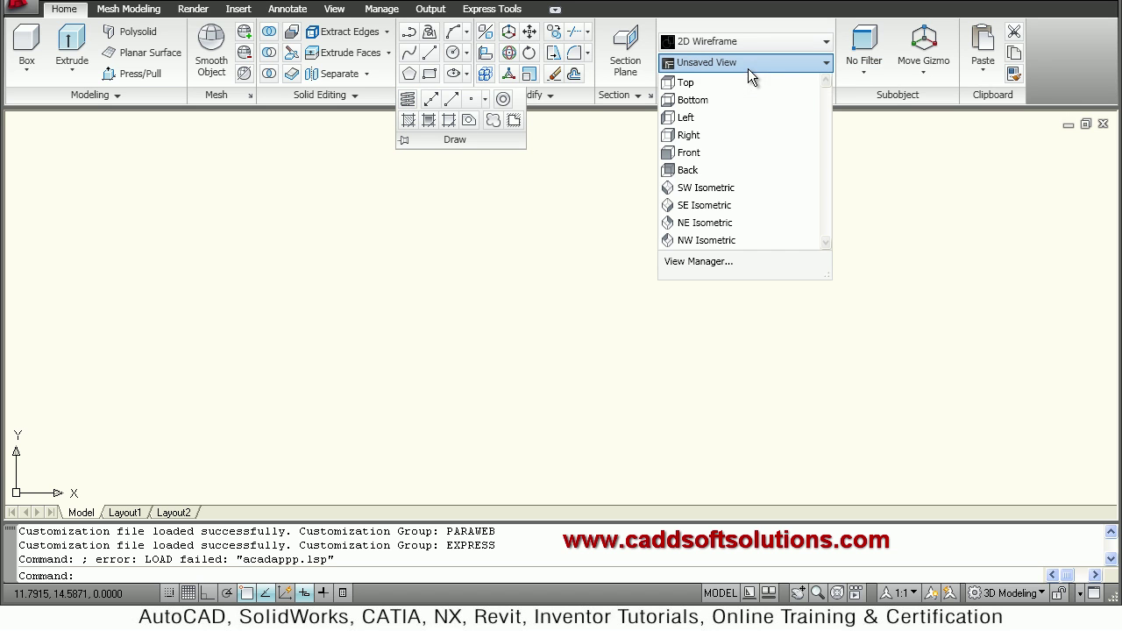
{"action": "left_click", "coordinate": [690, 208]}
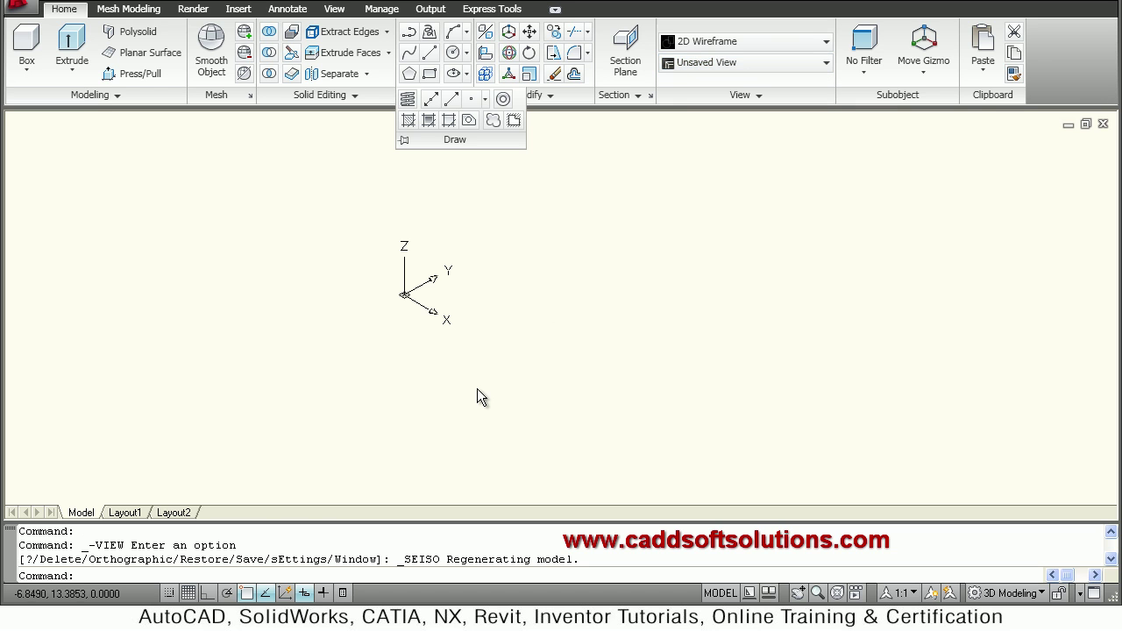
{"action": "type", "text": "ucsicon"}
{"action": "key", "text": "Return"}
{"action": "type", "text": "n"}
{"action": "key", "text": "Return"}
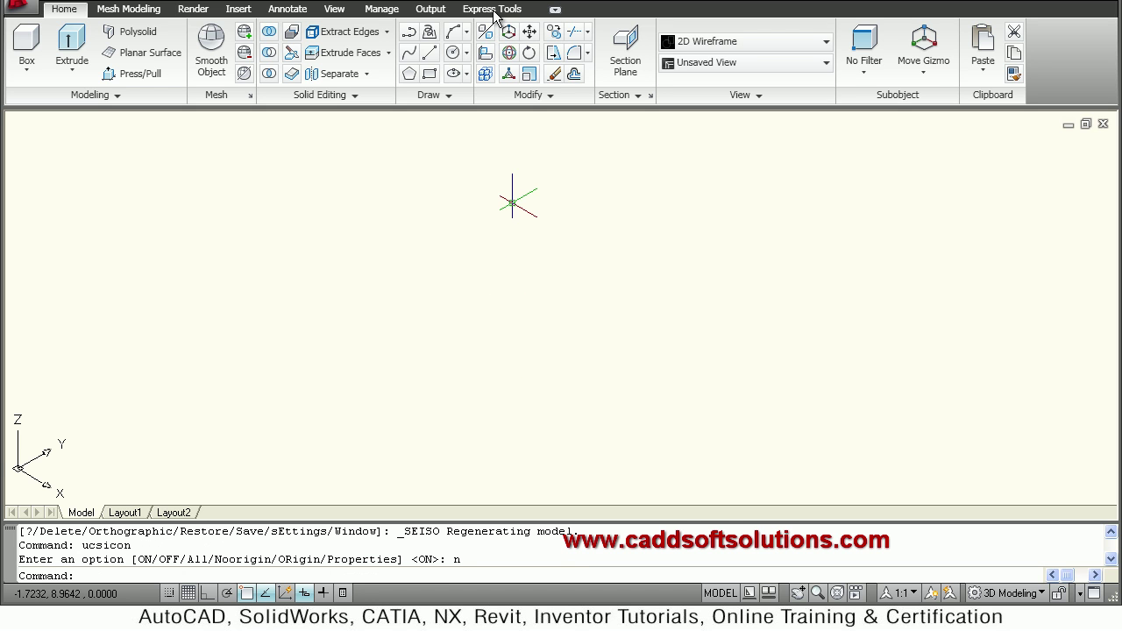
Draw a helix in the middle of the drawing area with base radius 4, top radius 3 and height 8.
{"action": "left_click", "coordinate": [444, 95]}
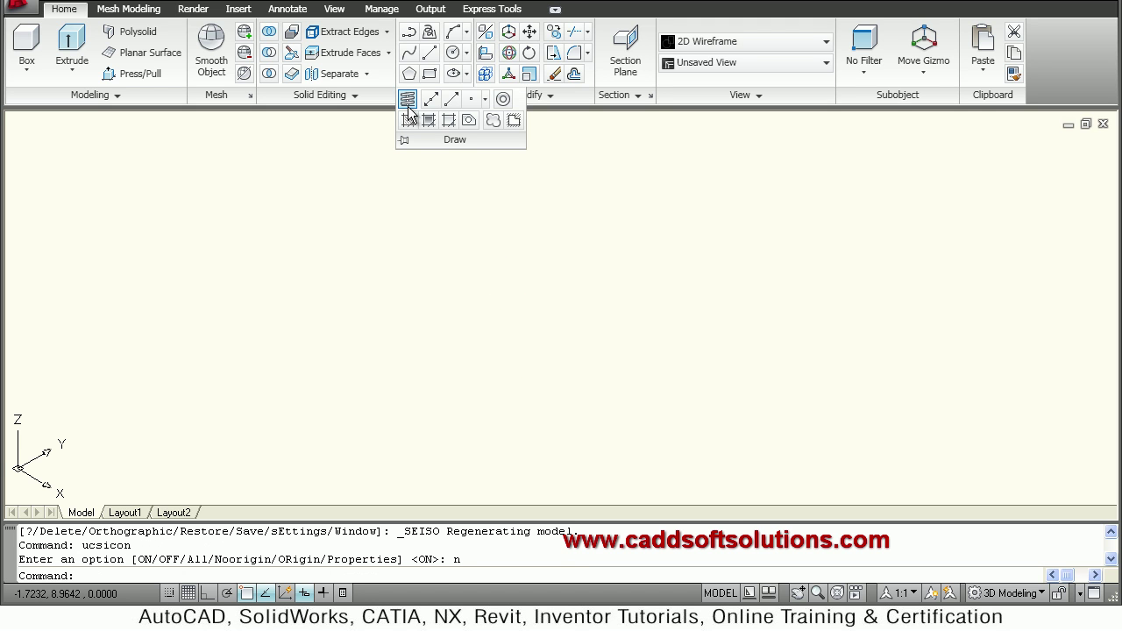
{"action": "left_click", "coordinate": [409, 101]}
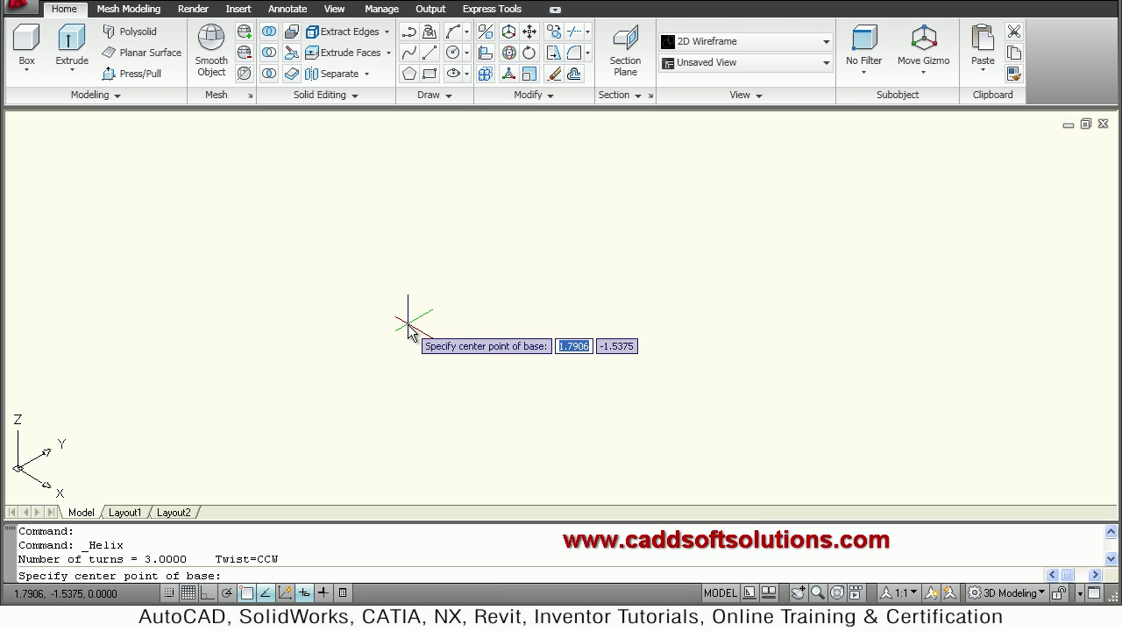
{"action": "left_click", "coordinate": [448, 355]}
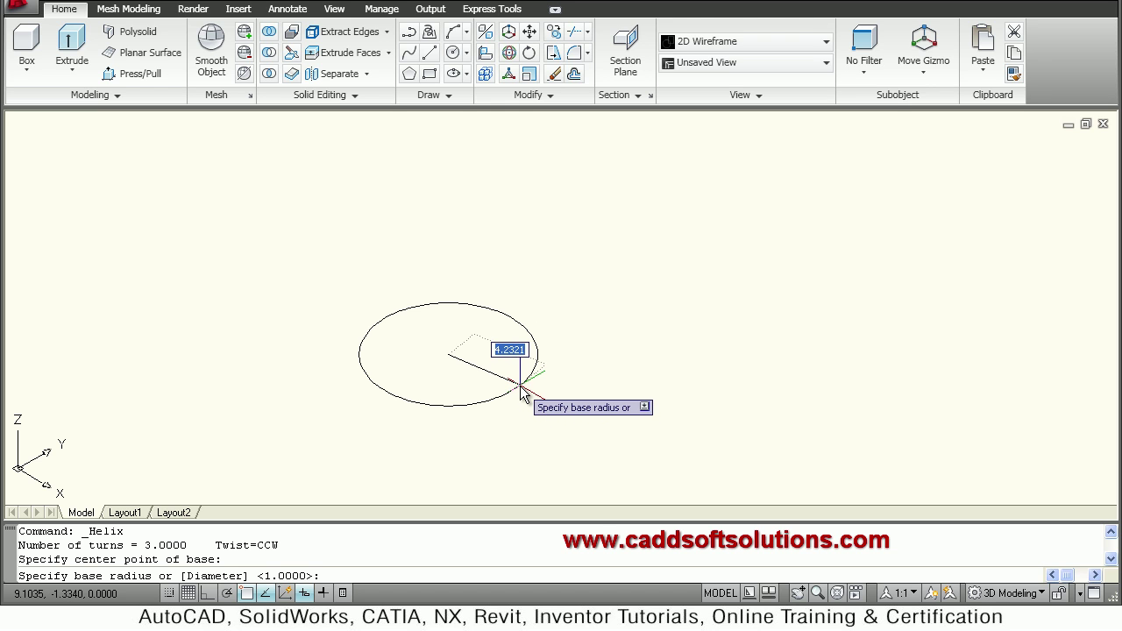
{"action": "type", "text": "4"}
{"action": "key", "text": "Return"}
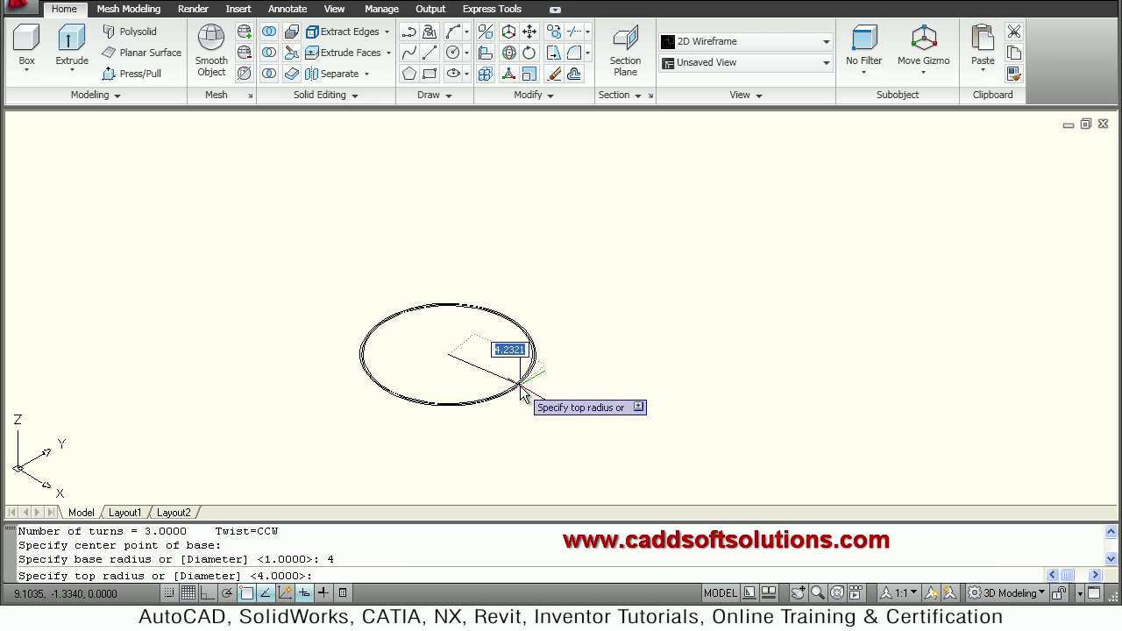
{"action": "type", "text": "3"}
{"action": "key", "text": "Return"}
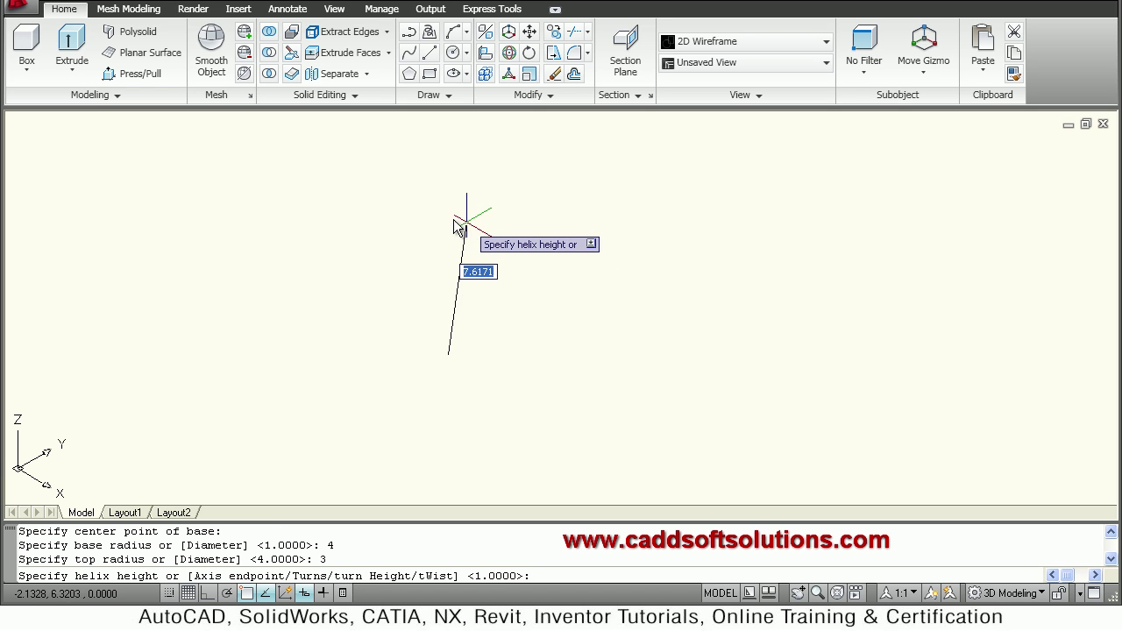
{"action": "type", "text": "8"}
{"action": "key", "text": "Return"}
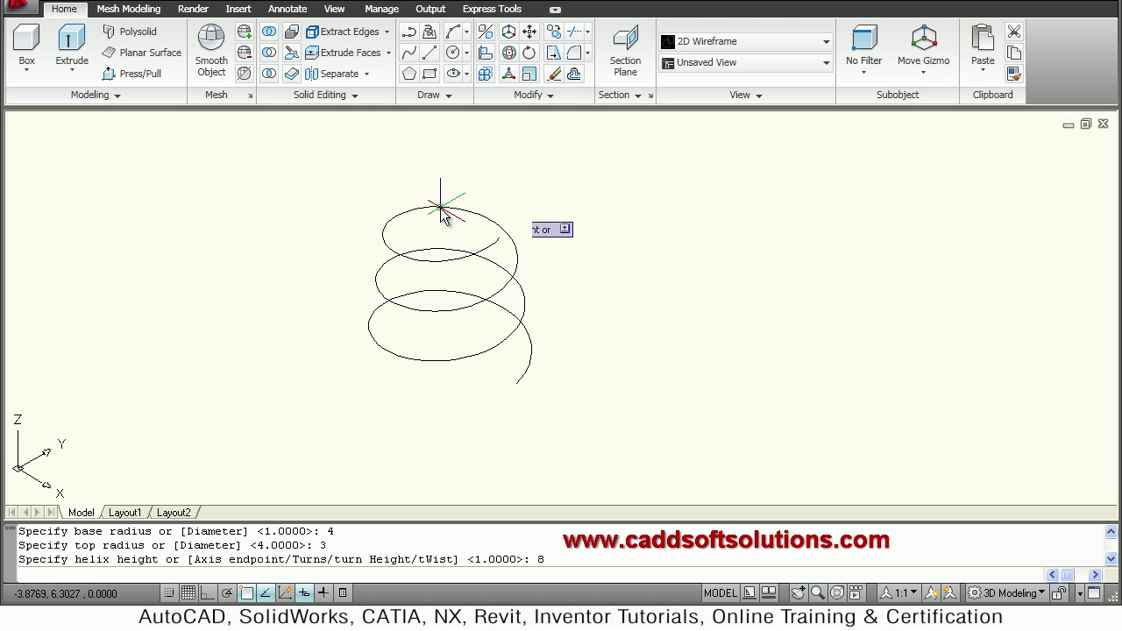
{"action": "left_click", "coordinate": [472, 393]}
{"action": "left_click", "coordinate": [458, 417]}
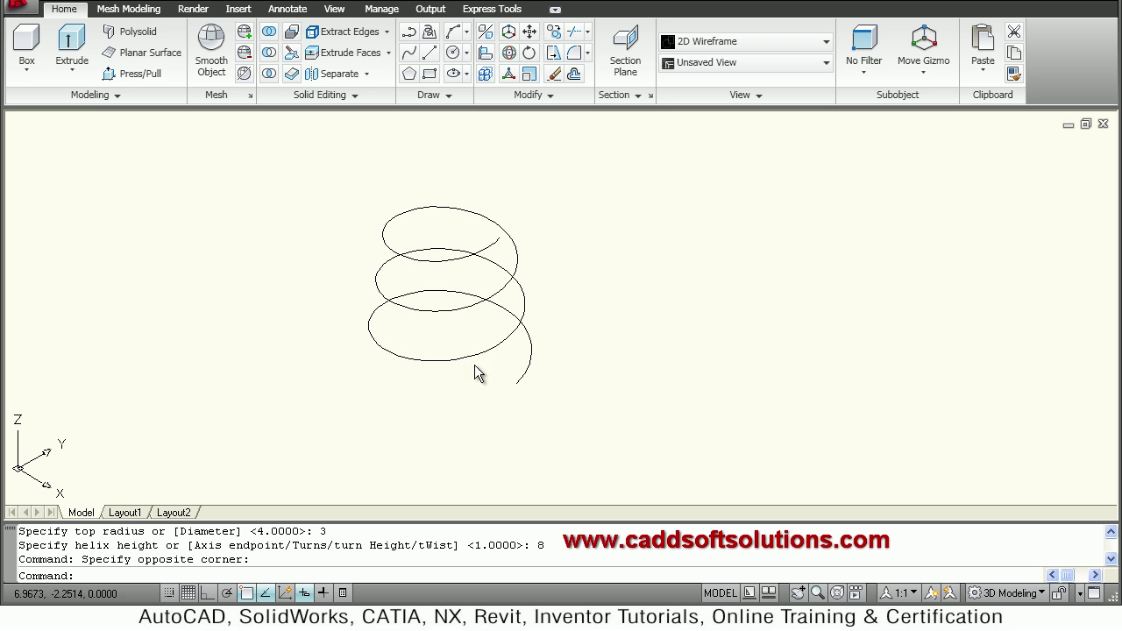
In the helix's properties, set Constrain to Height and the height to 10.
{"action": "middle_click_drag", "start_coordinate": [474, 305], "coordinate": [456, 328], "text": "shift"}
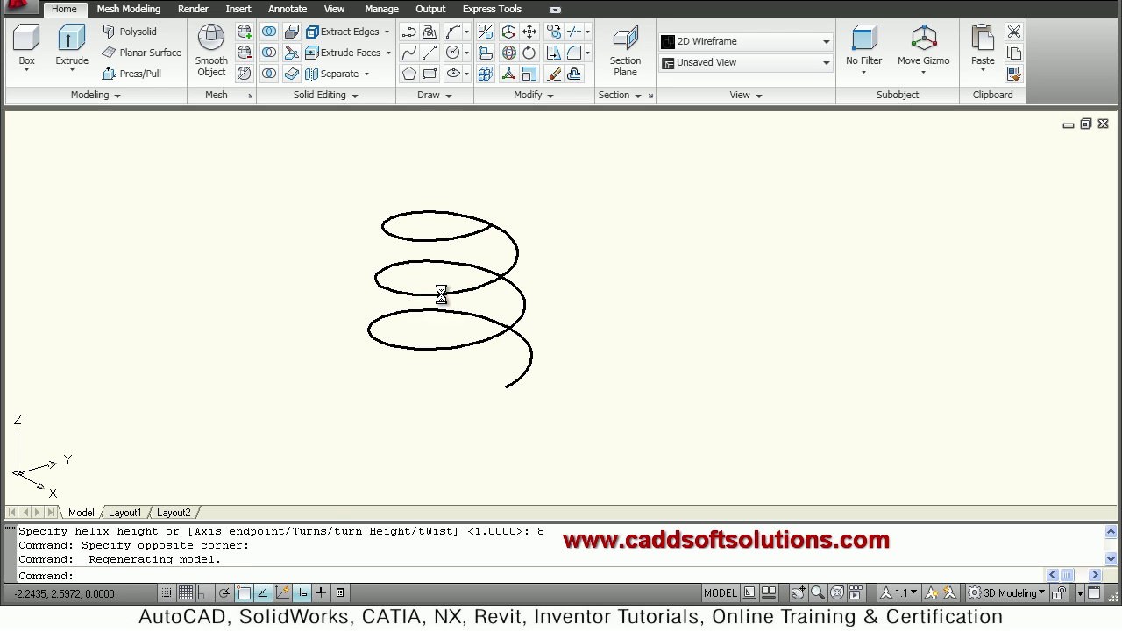
{"action": "left_click", "coordinate": [440, 293]}
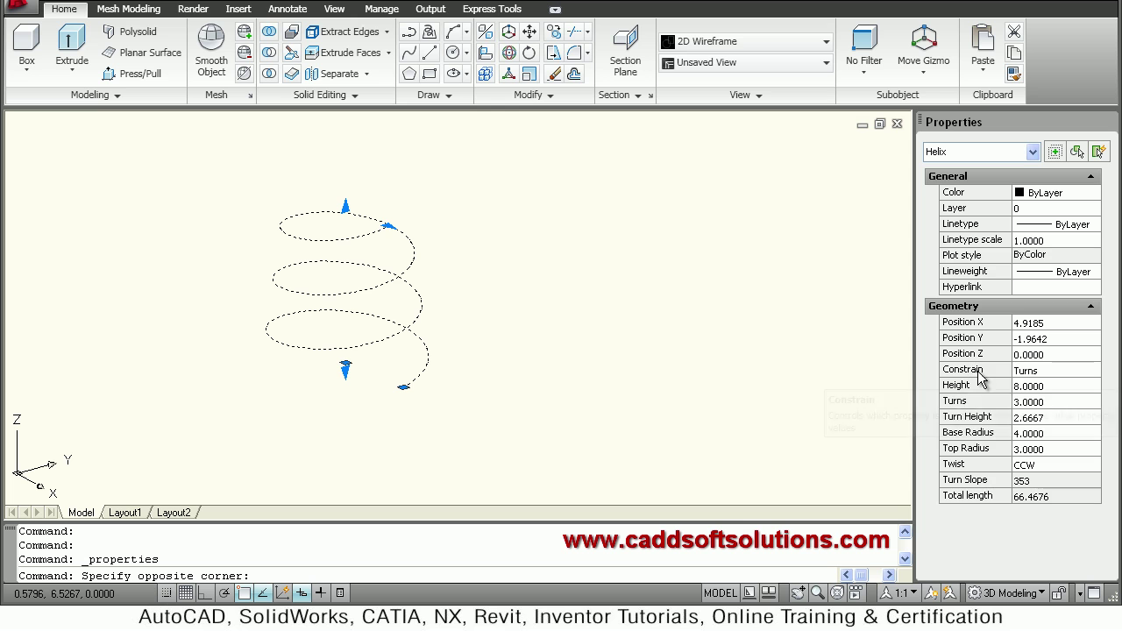
{"action": "left_click", "coordinate": [1084, 371]}
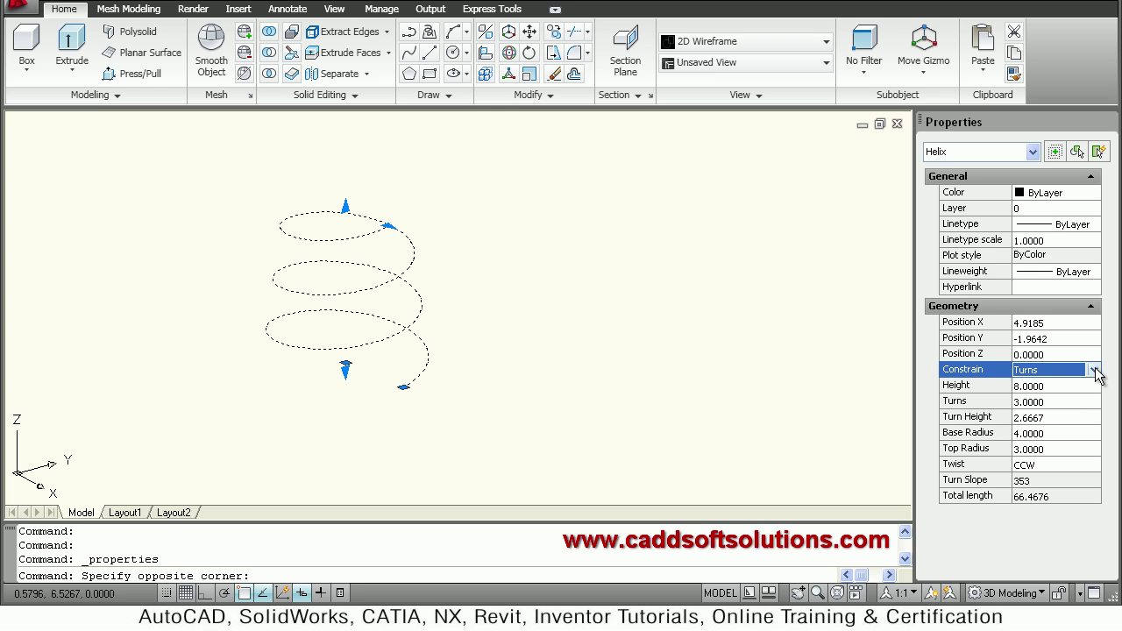
{"action": "left_click", "coordinate": [1094, 371]}
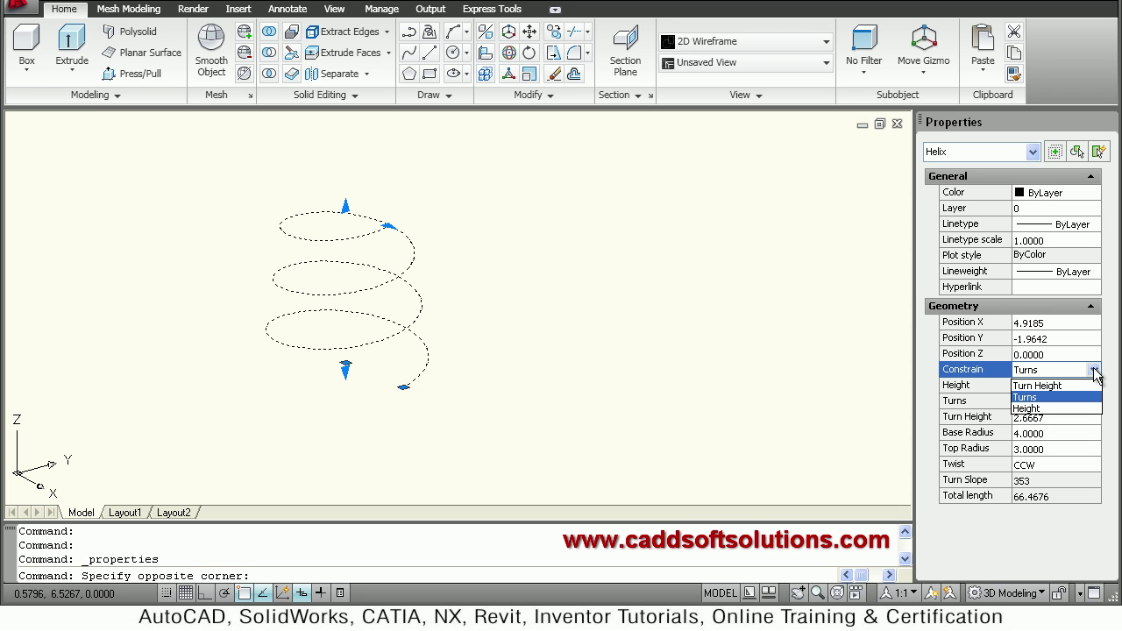
{"action": "left_click", "coordinate": [1031, 410]}
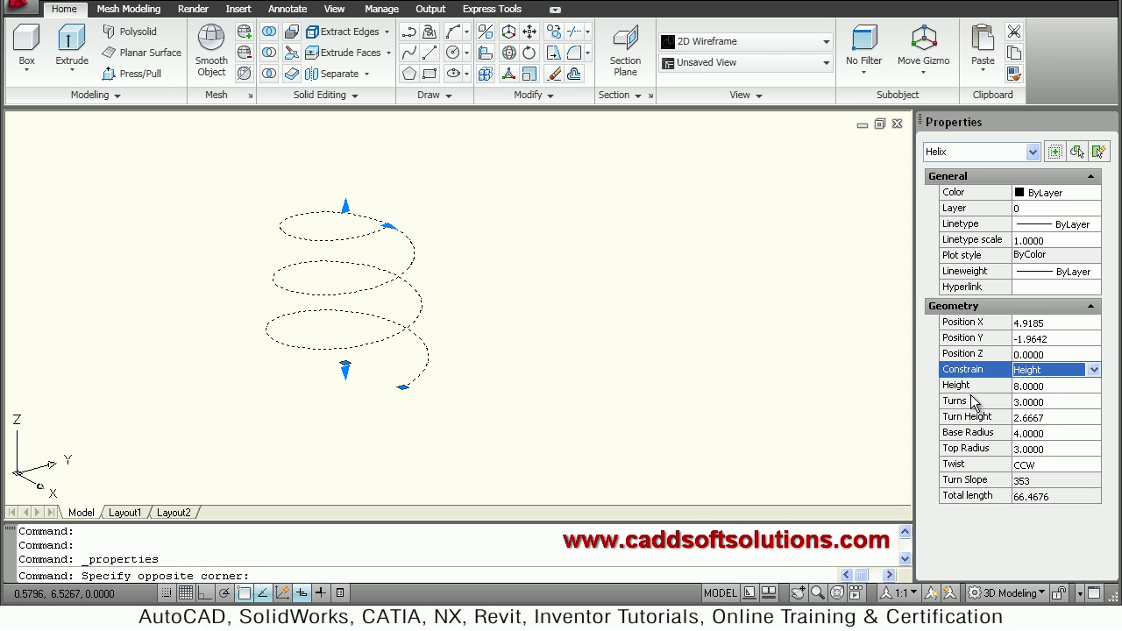
{"action": "left_click", "coordinate": [1037, 390]}
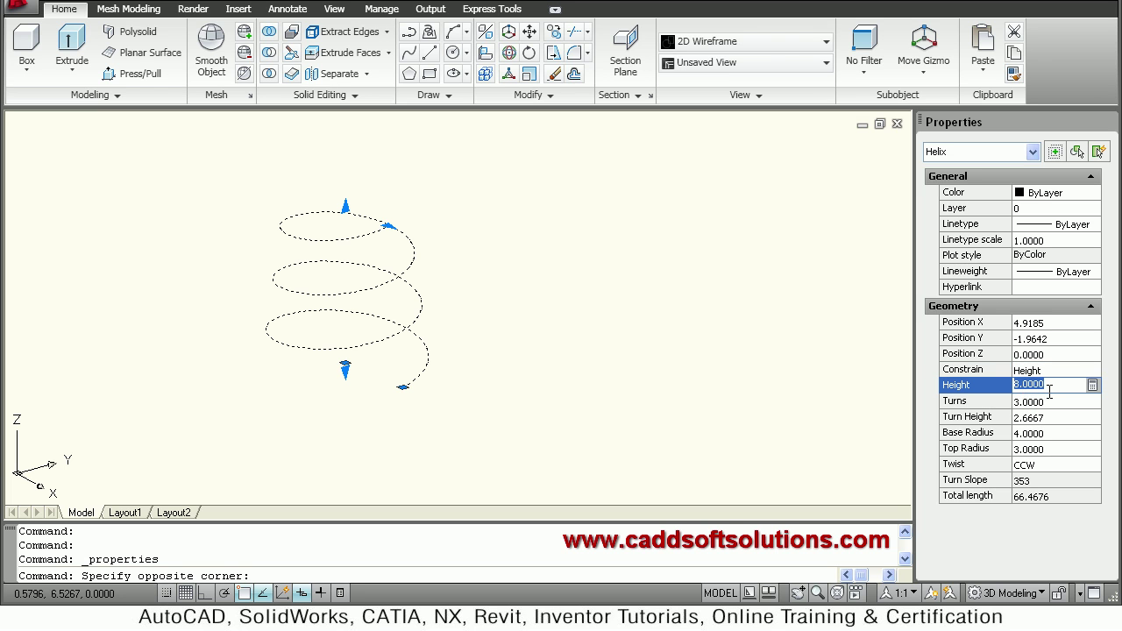
{"action": "type", "text": "10"}
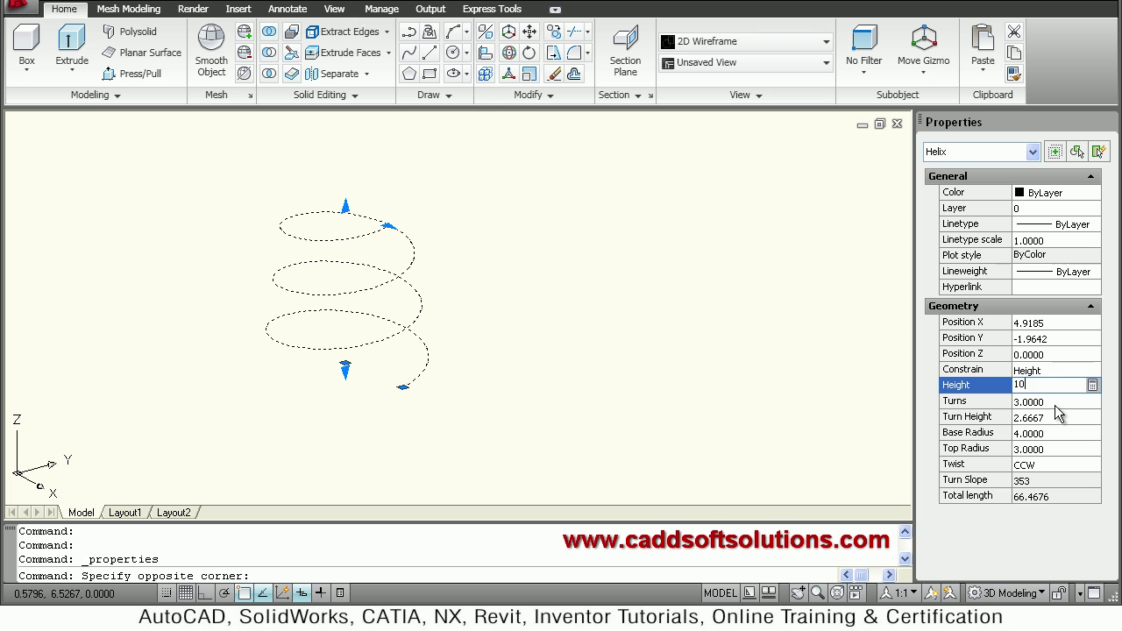
Set the helix's number of turns to 6.
{"action": "left_click", "coordinate": [1057, 410]}
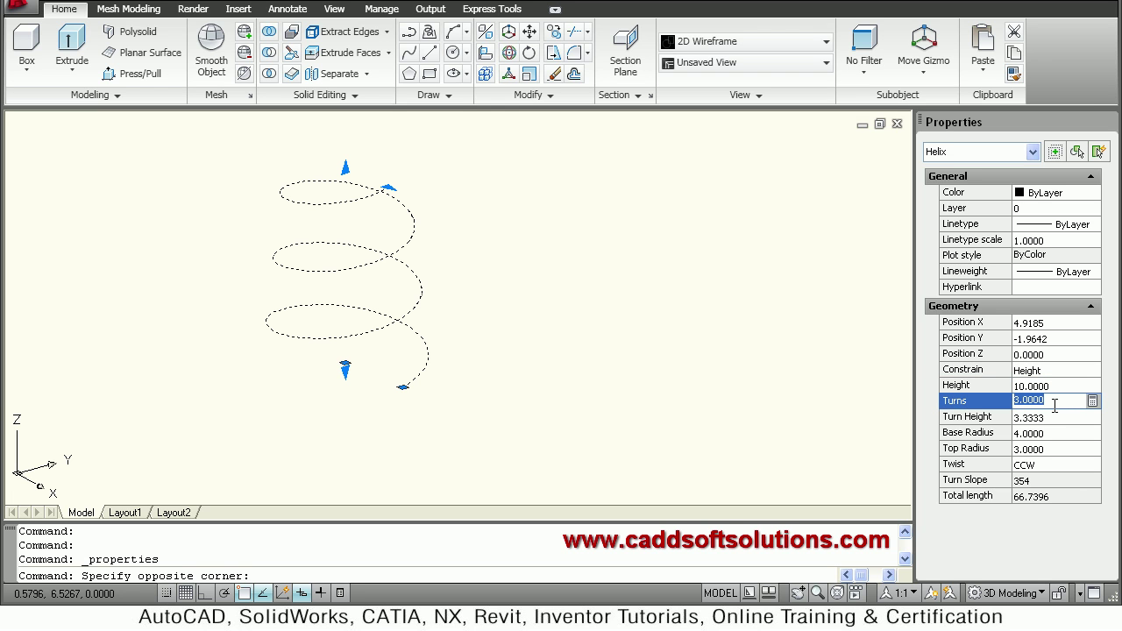
{"action": "type", "text": "6"}
{"action": "left_click", "coordinate": [1057, 413]}
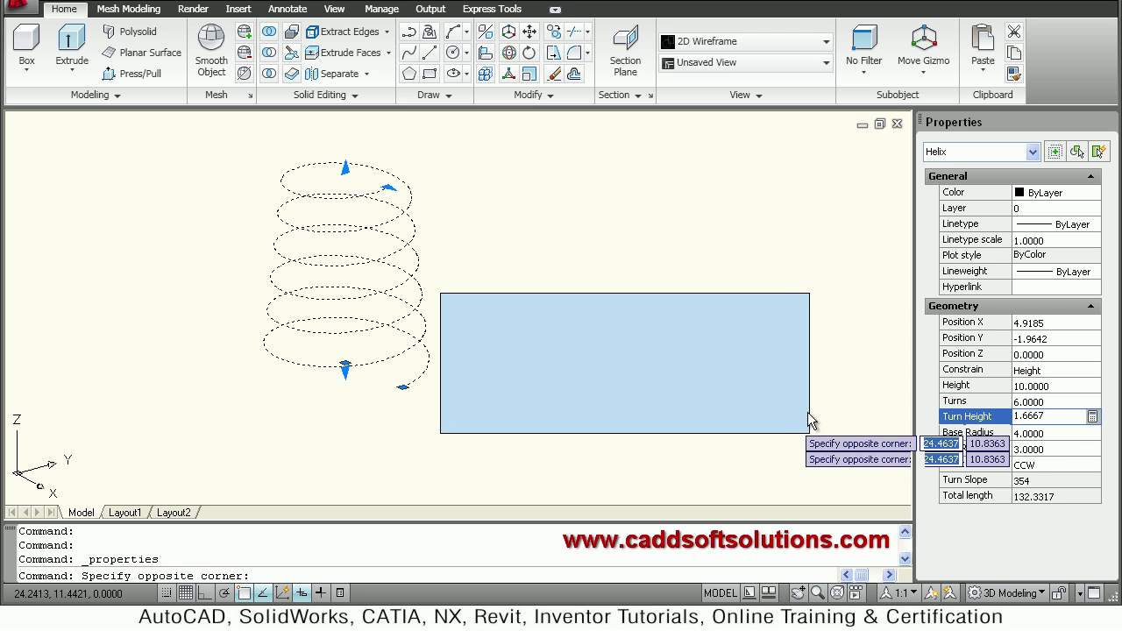
{"action": "key", "text": "Escape"}
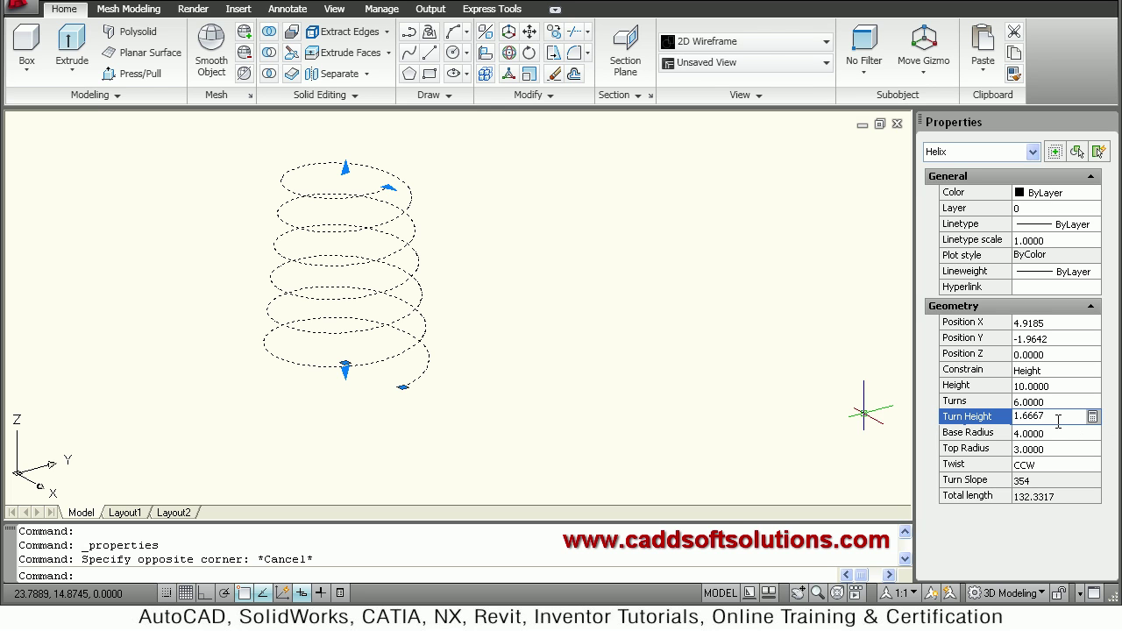
Set the helix's turn height to 1.5 and its top radius to 4.
{"action": "left_click_drag", "start_coordinate": [1057, 420], "coordinate": [1010, 420]}
{"action": "type", "text": "1.5"}
{"action": "key", "text": "Tab"}
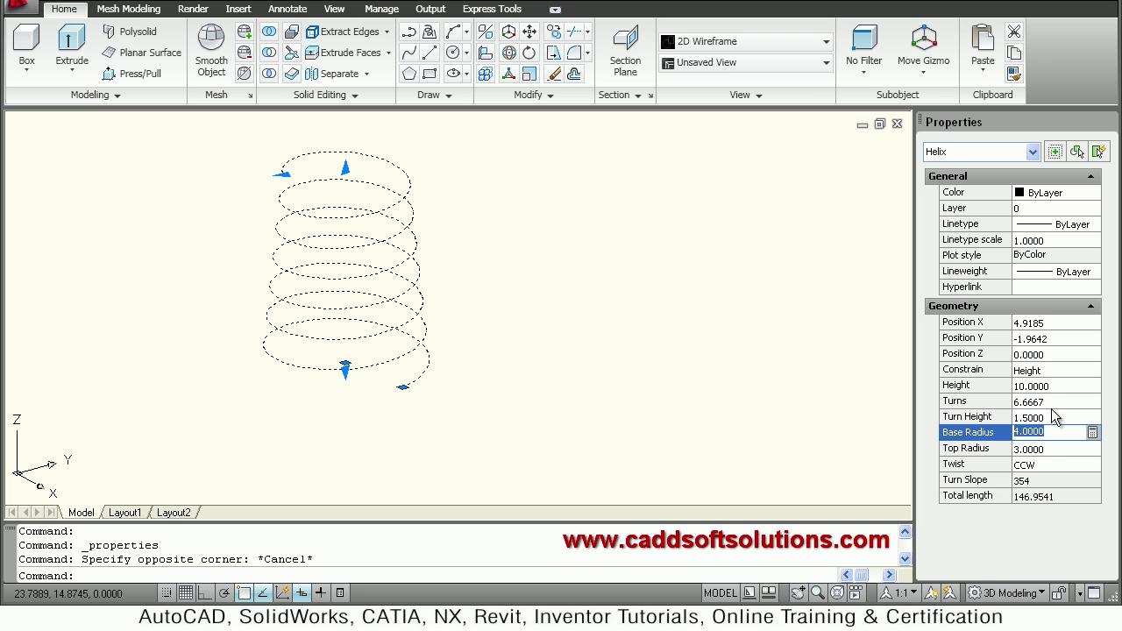
{"action": "left_click", "coordinate": [1026, 450]}
{"action": "type", "text": "4"}
Change the helix's twist direction to CW and deselect it.
{"action": "left_click", "coordinate": [1039, 463]}
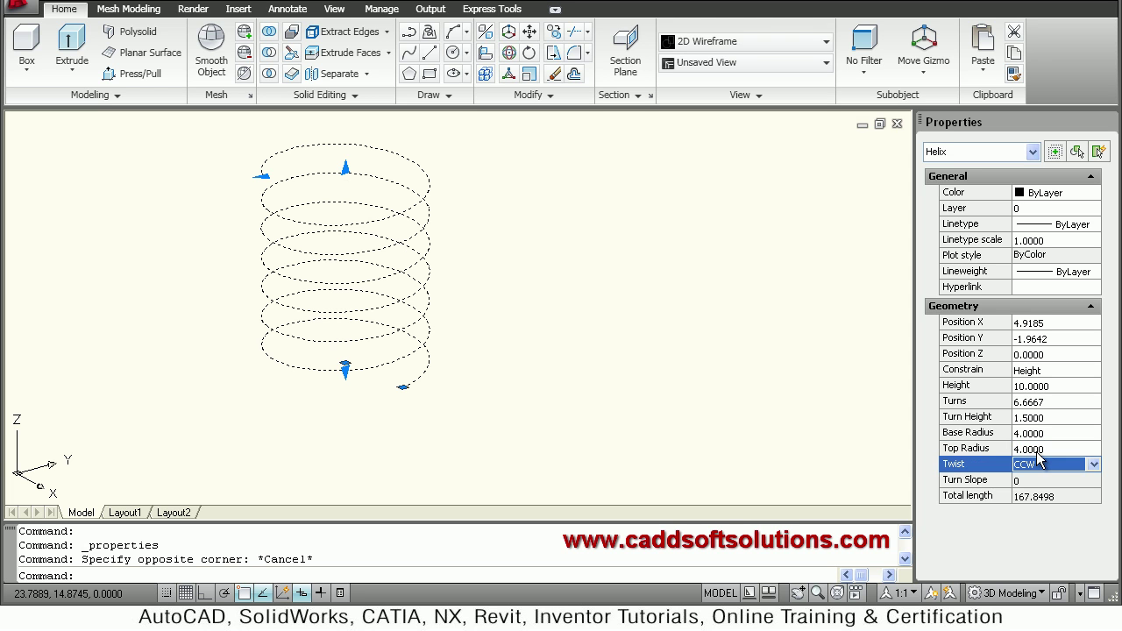
{"action": "left_click", "coordinate": [1094, 465]}
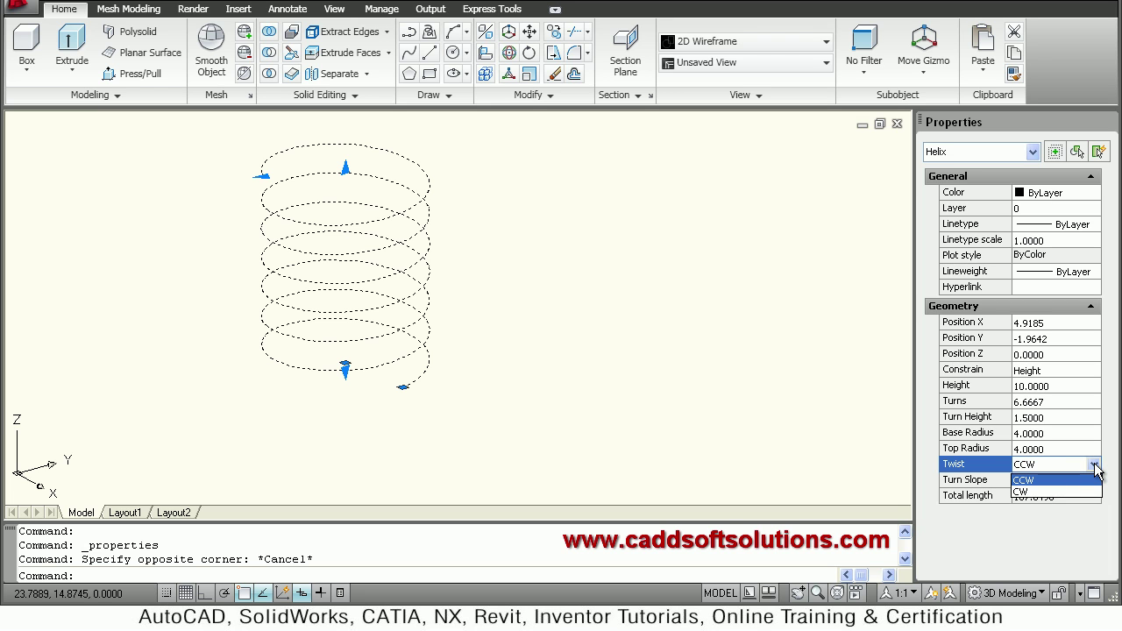
{"action": "left_click", "coordinate": [1039, 493]}
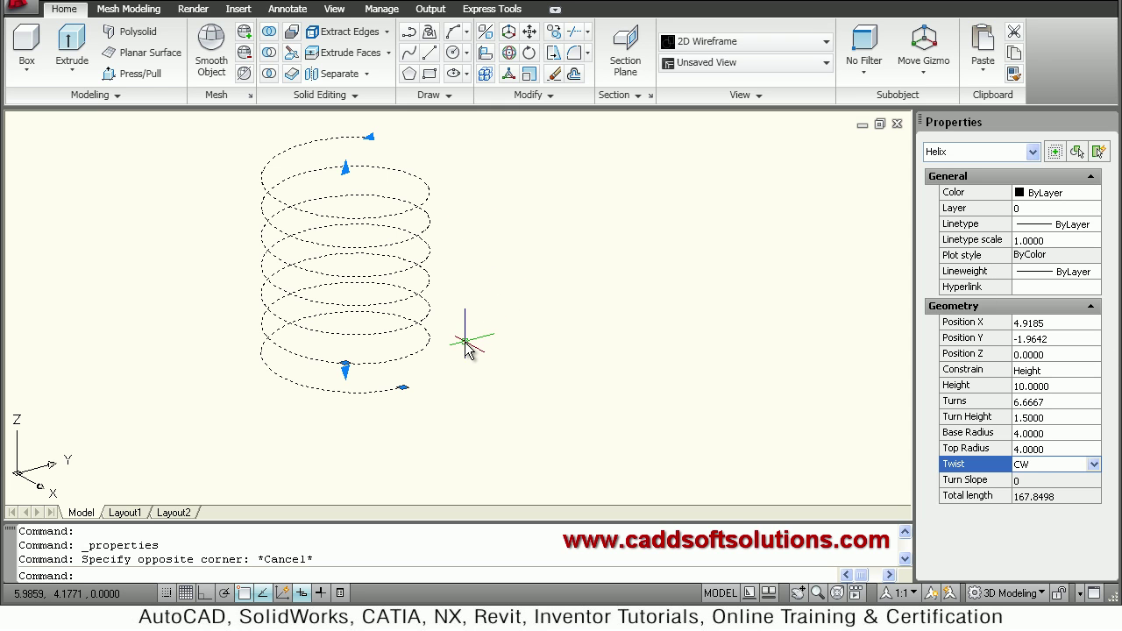
{"action": "key", "text": "Escape"}
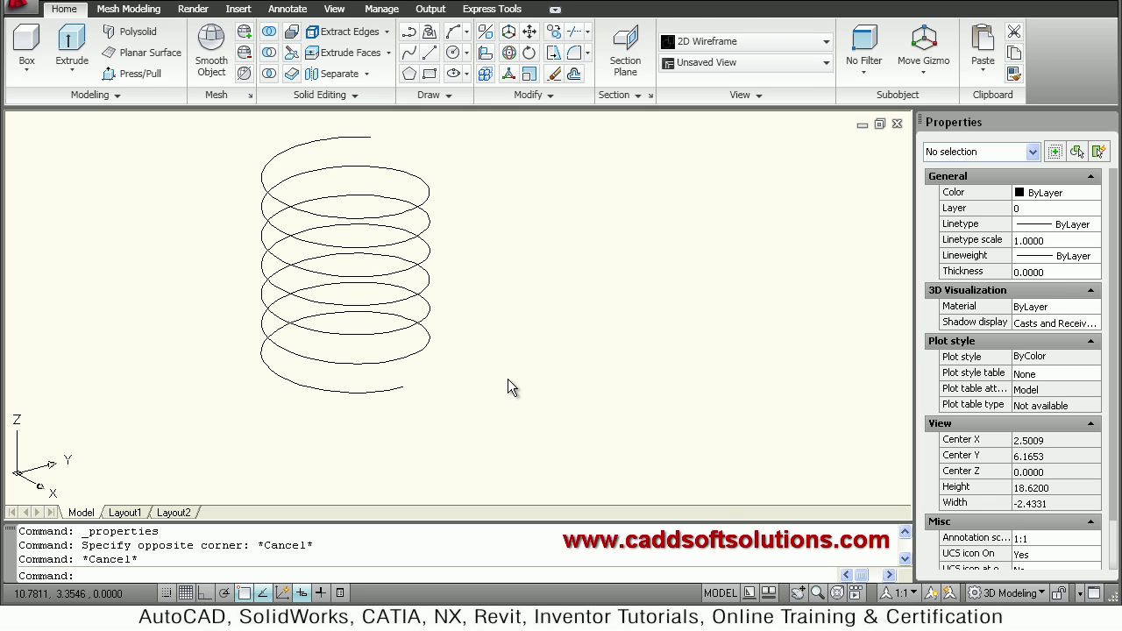
Draw a small circle with a radius of about 0.33 beside the lower end of the helix.
{"action": "type", "text": "c"}
{"action": "key", "text": "Return"}
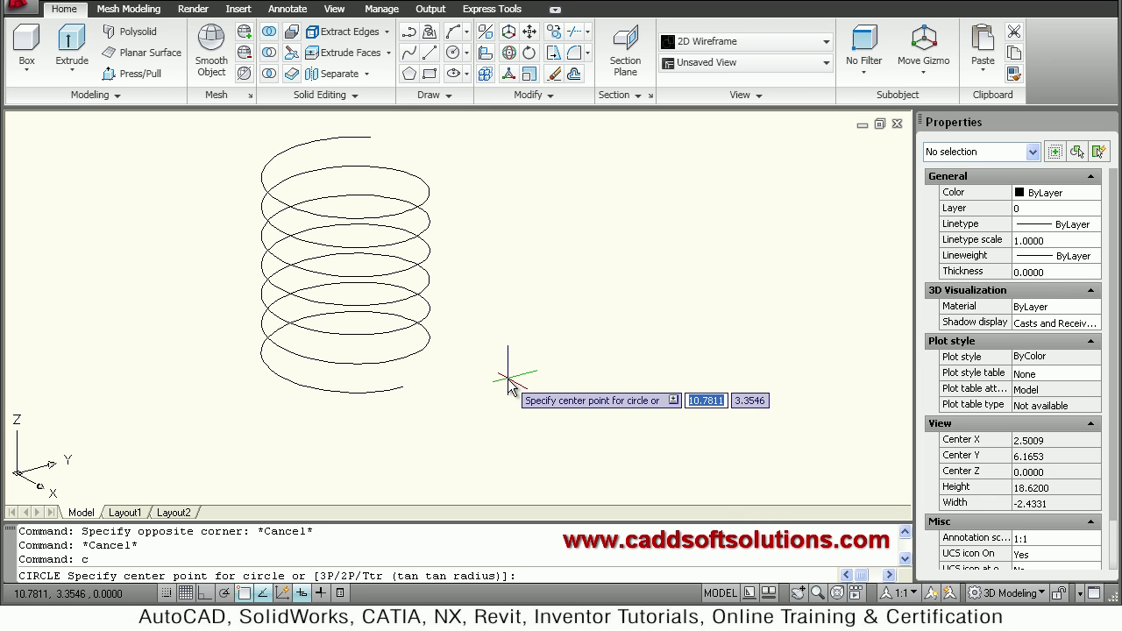
{"action": "left_click", "coordinate": [508, 384]}
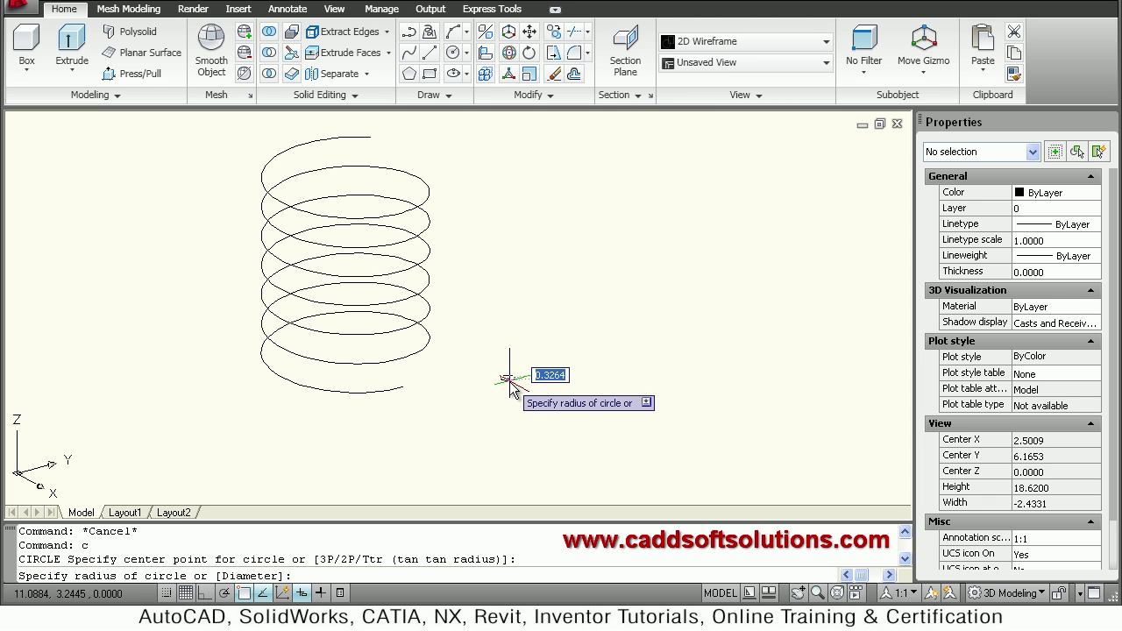
{"action": "left_click", "coordinate": [509, 388]}
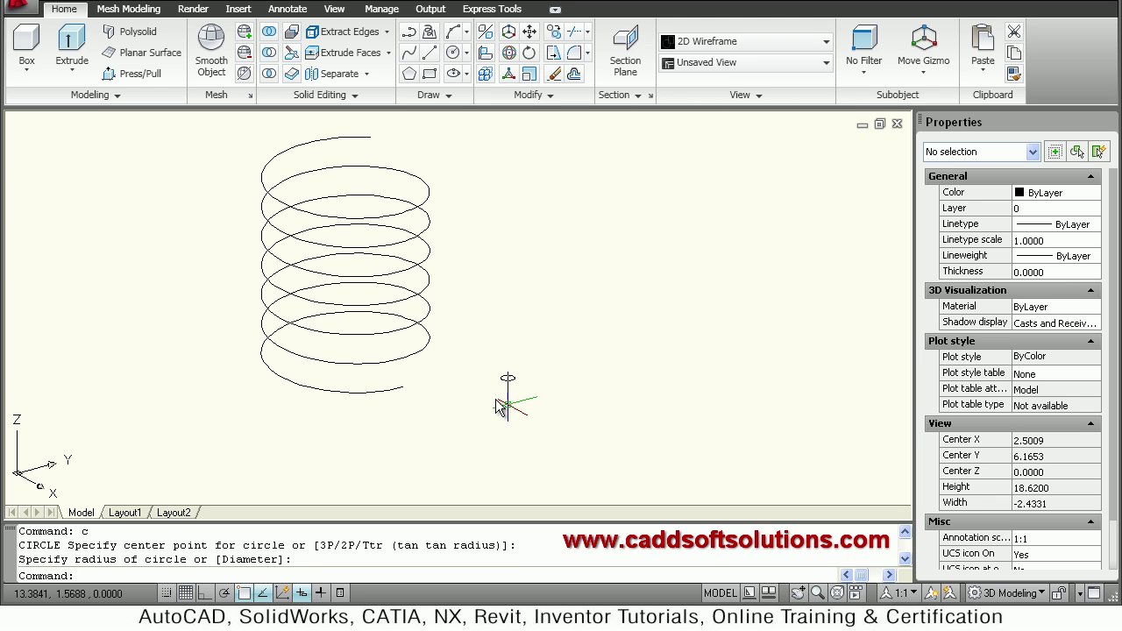
Sweep the small circle along the helix to form a solid spring and display it in the Conceptual visual style.
{"action": "left_click", "coordinate": [80, 76]}
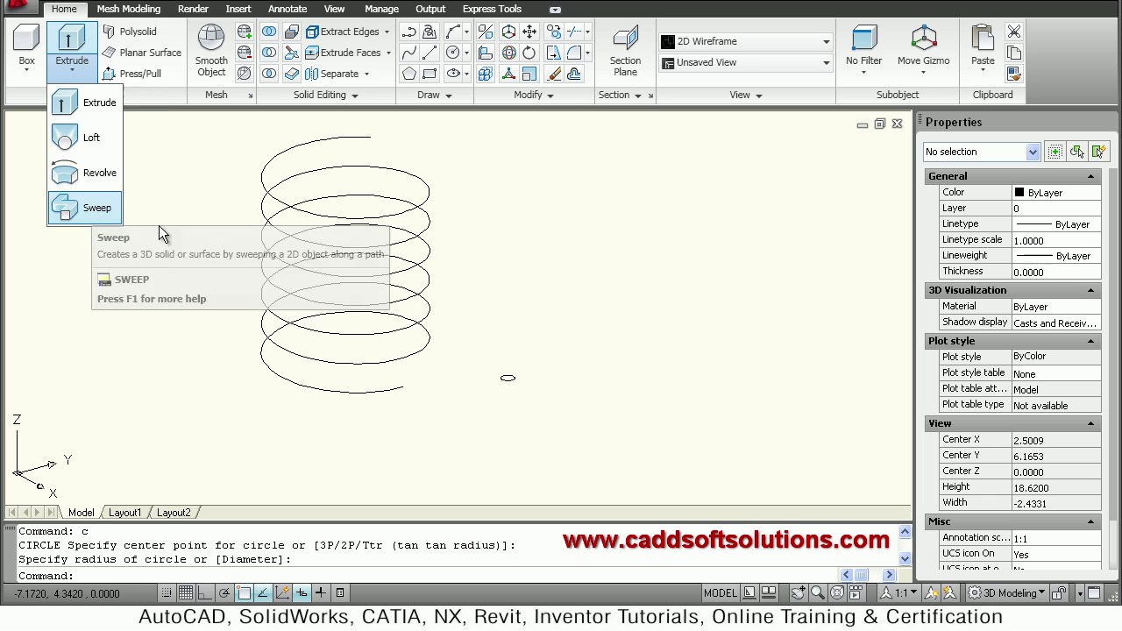
{"action": "left_click", "coordinate": [93, 207]}
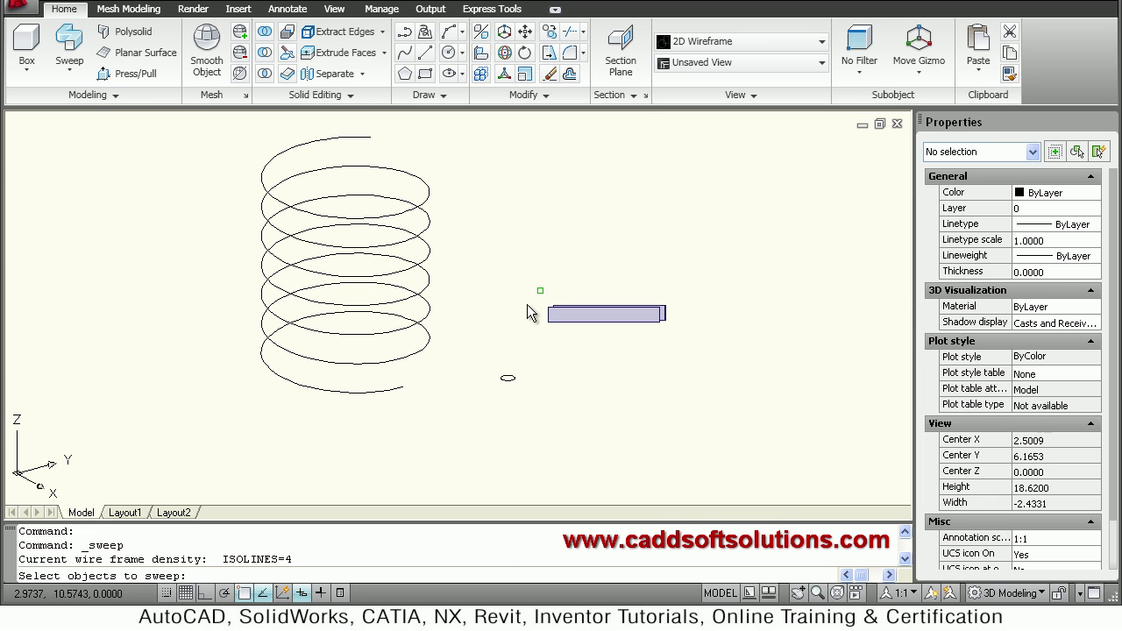
{"action": "left_click", "coordinate": [507, 379]}
{"action": "key", "text": "Return"}
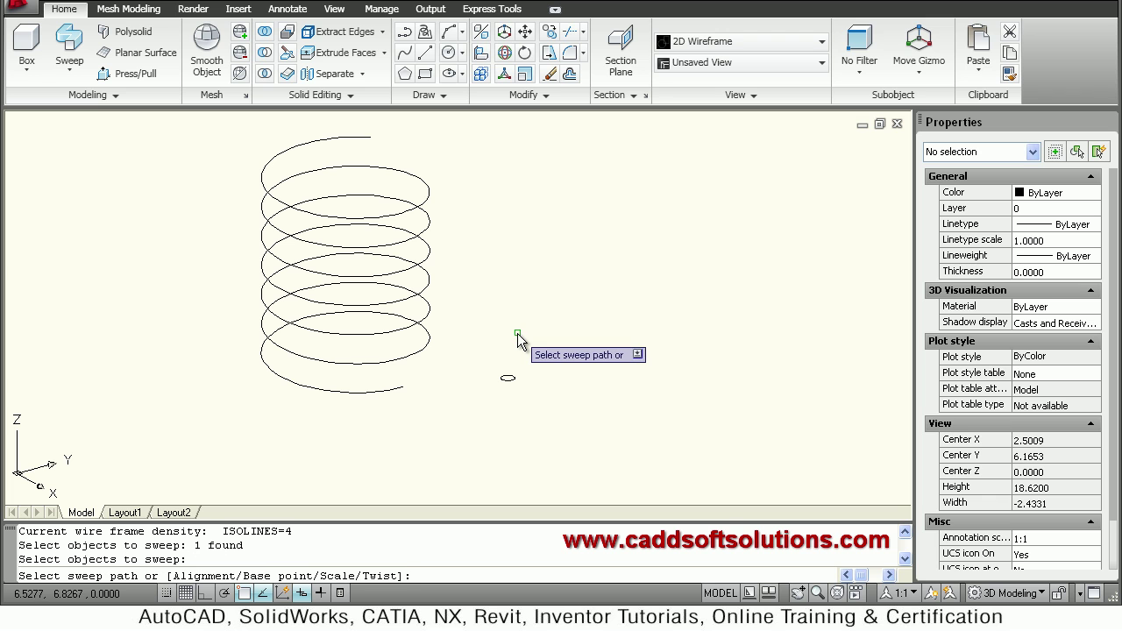
{"action": "left_click", "coordinate": [383, 397]}
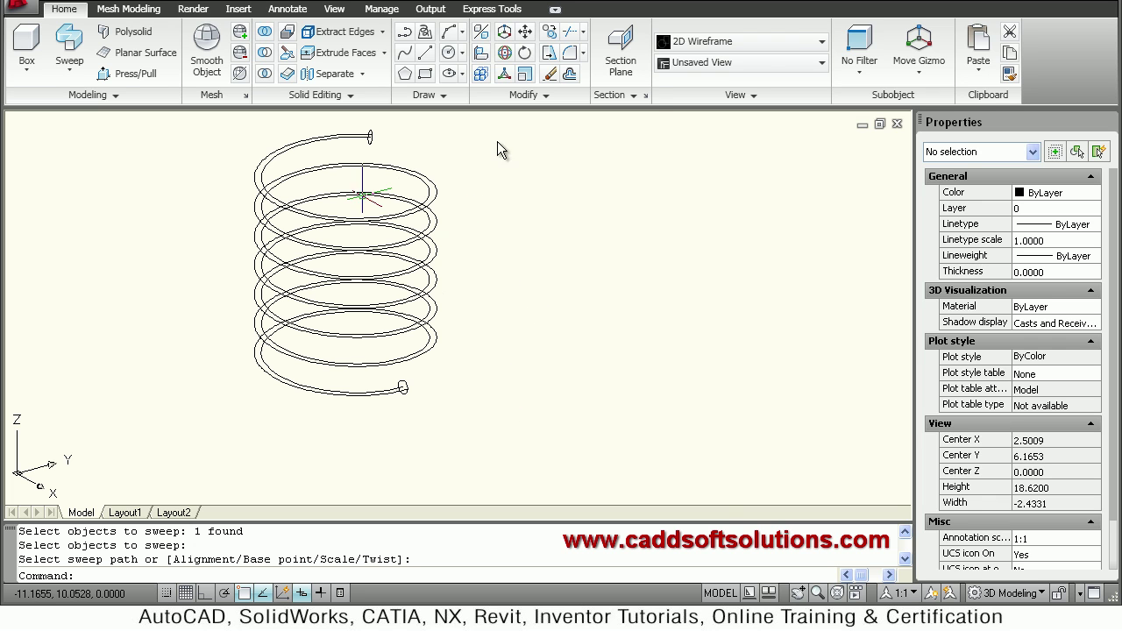
{"action": "left_click", "coordinate": [752, 45]}
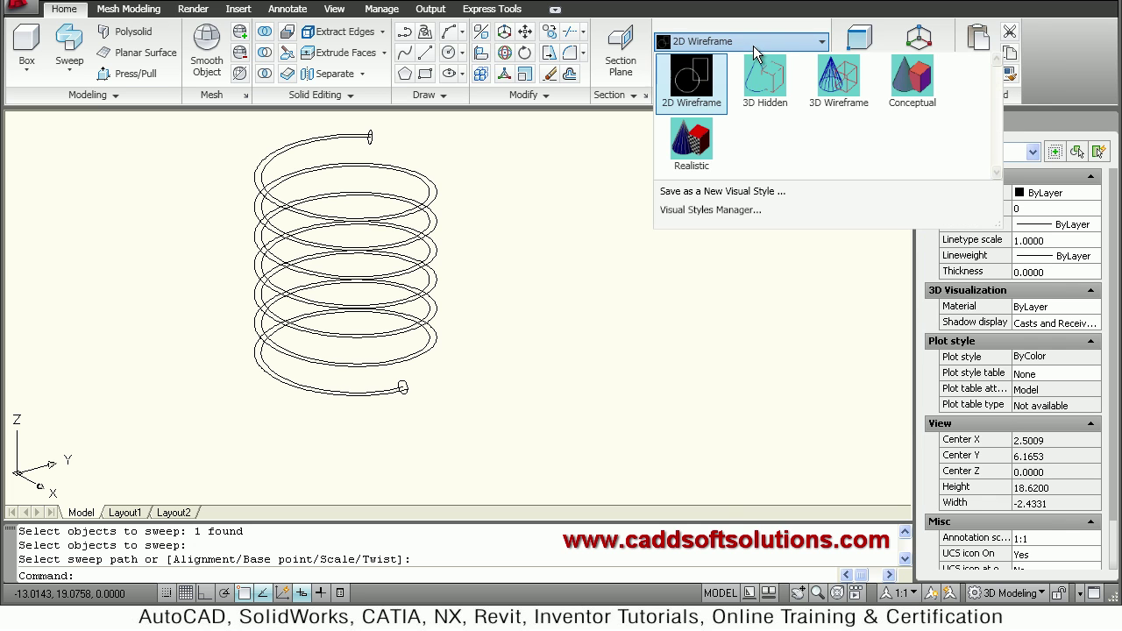
{"action": "left_click", "coordinate": [912, 98]}
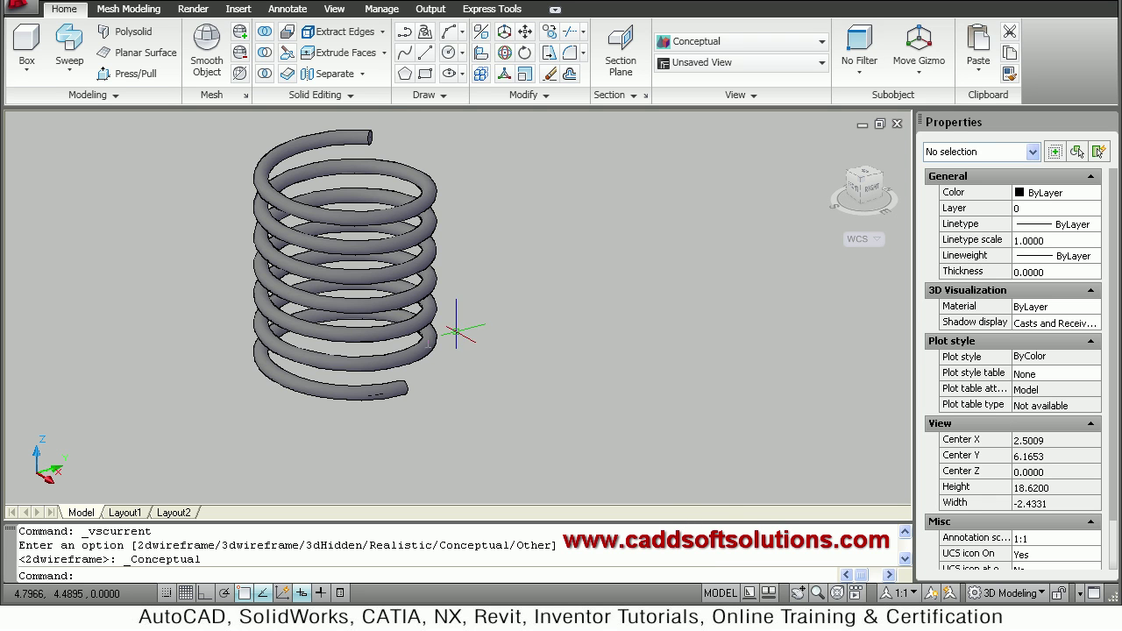
Undo the Conceptual visual style change and the circular sweep to restore the plain helix and circle.
{"action": "mouse_move", "coordinate": [415, 316]}
{"action": "middle_mouse_down", "text": "shift"}
{"action": "mouse_move", "coordinate": [411, 268]}
{"action": "mouse_move", "coordinate": [421, 312]}
{"action": "middle_mouse_up", "text": "shift"}
{"action": "key", "text": "Escape"}
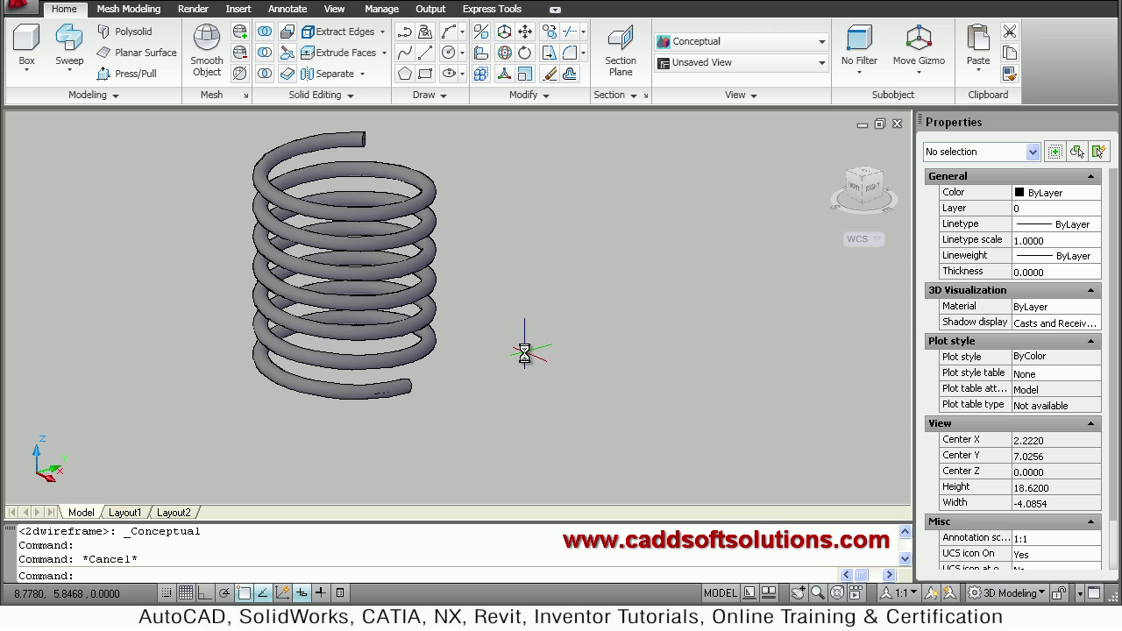
{"action": "type", "text": "u"}
{"action": "key", "text": "Return"}
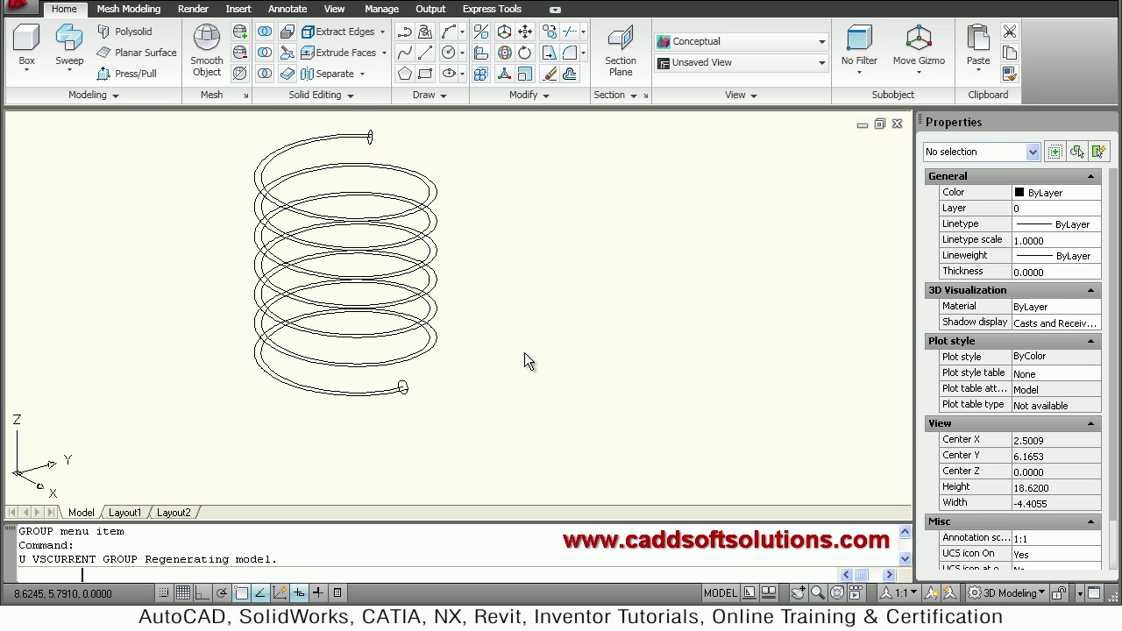
{"action": "type", "text": "u"}
{"action": "key", "text": "Return"}
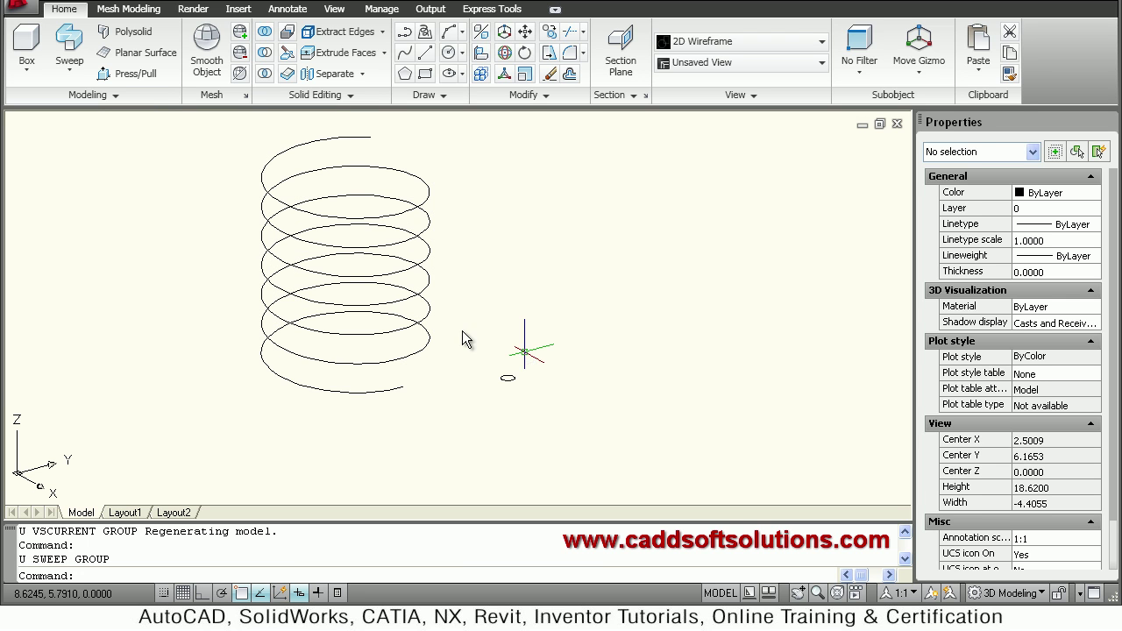
Draw a small rectangle about 0.33 by 0.48 near the circle, and a smaller one about 0.24 by 0.26 beside it.
{"action": "left_click", "coordinate": [425, 73]}
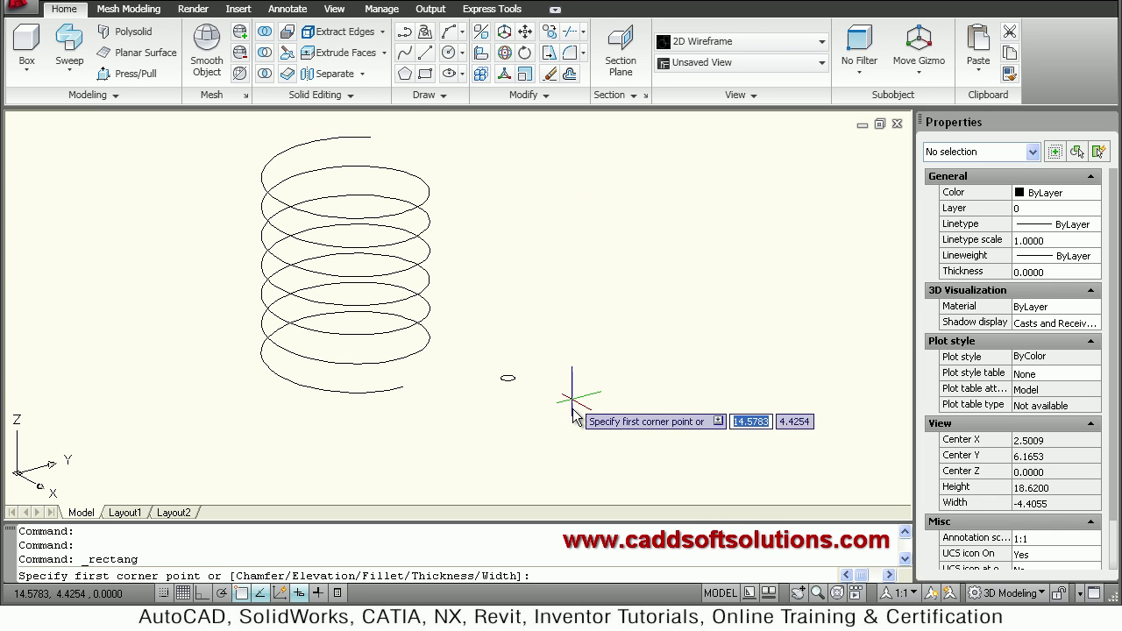
{"action": "left_click", "coordinate": [577, 365]}
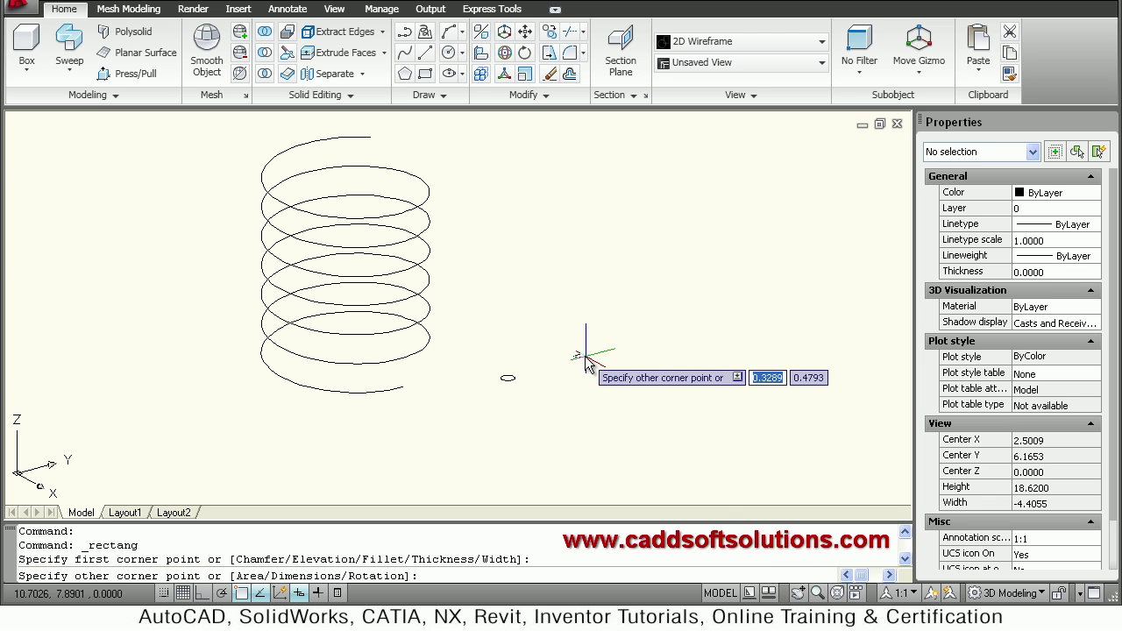
{"action": "left_click", "coordinate": [586, 361]}
{"action": "scroll", "coordinate": [553, 344], "scroll_direction": "up", "scroll_amount": 2}
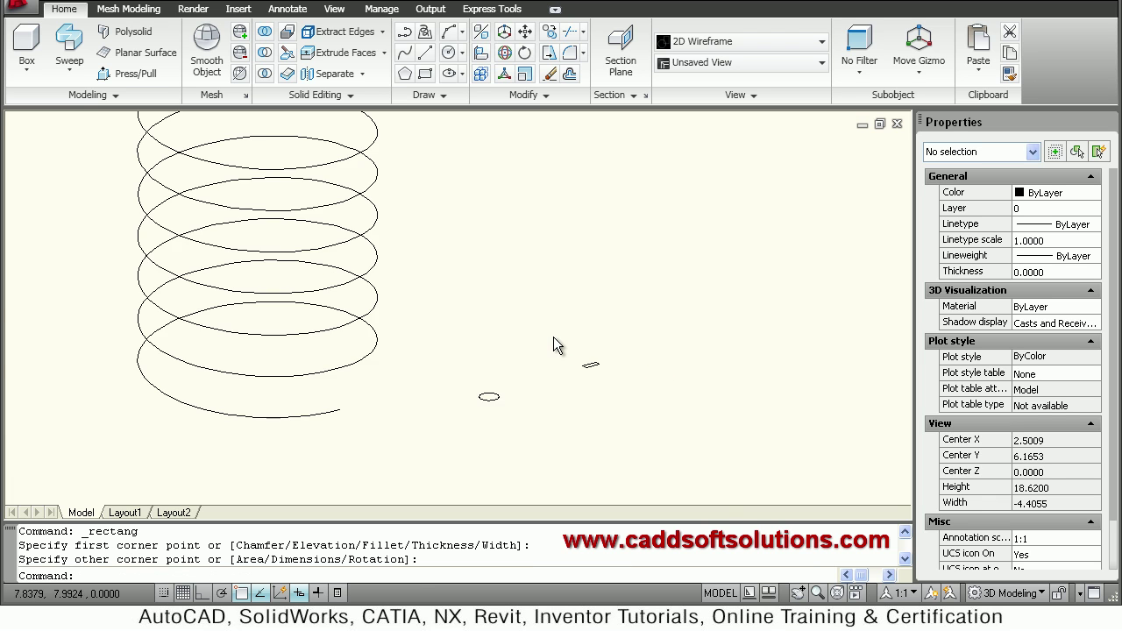
{"action": "scroll", "coordinate": [570, 350], "scroll_direction": "up", "scroll_amount": 2}
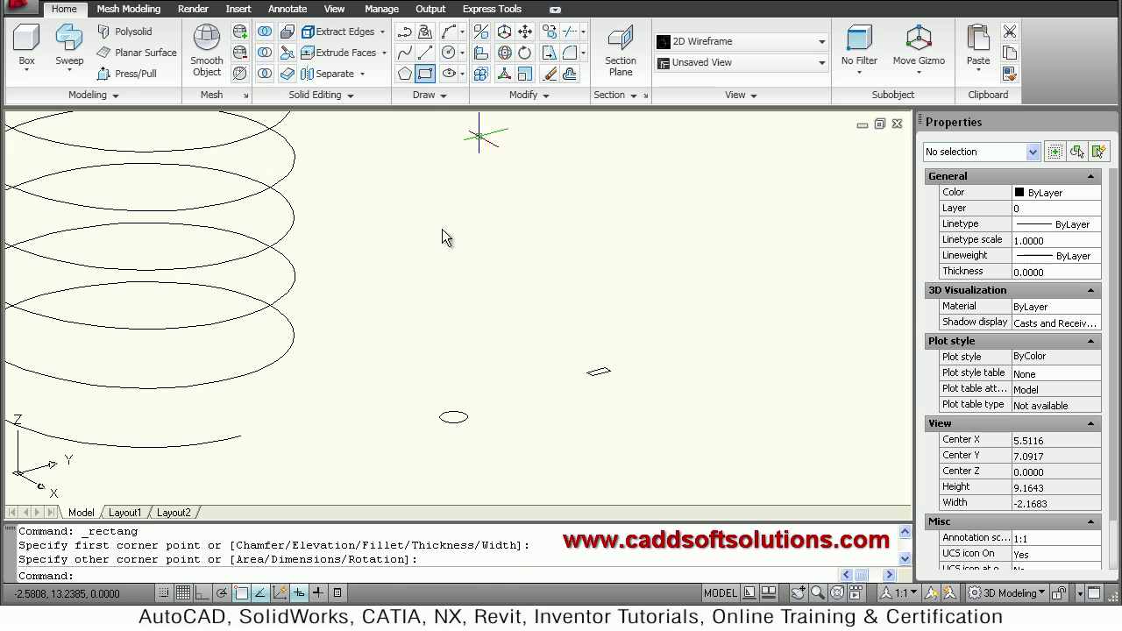
{"action": "left_click", "coordinate": [503, 321]}
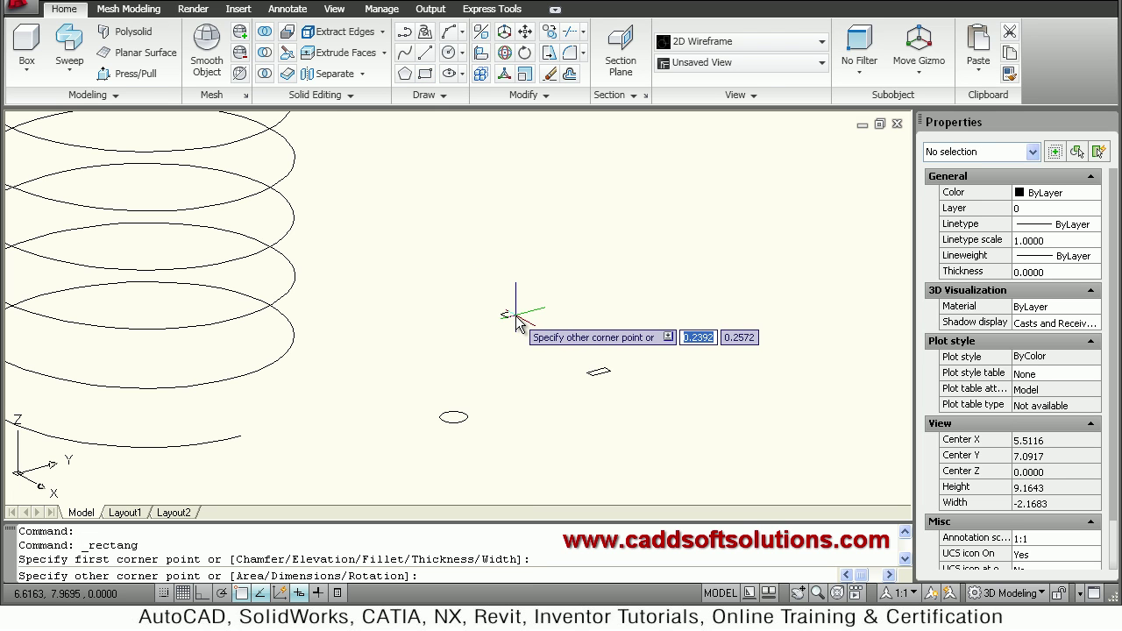
{"action": "left_click", "coordinate": [516, 321]}
{"action": "scroll", "coordinate": [592, 355], "scroll_direction": "down", "scroll_amount": 2}
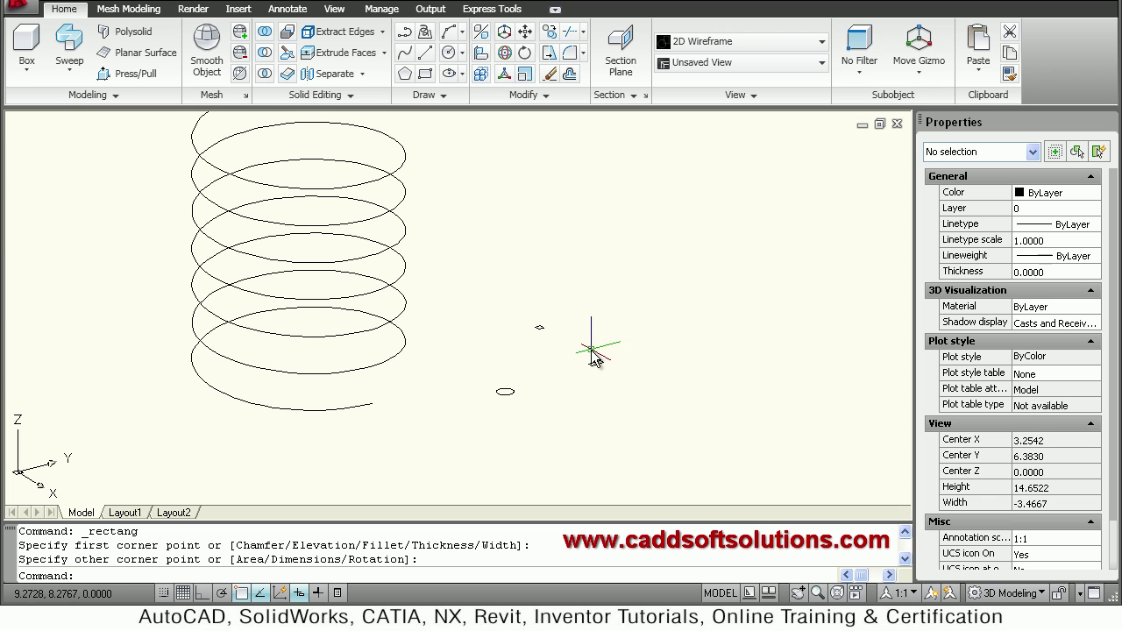
Sweep the smaller rectangle along the helix to form a square-section spring and display it in the Conceptual visual style.
{"action": "left_click", "coordinate": [72, 75]}
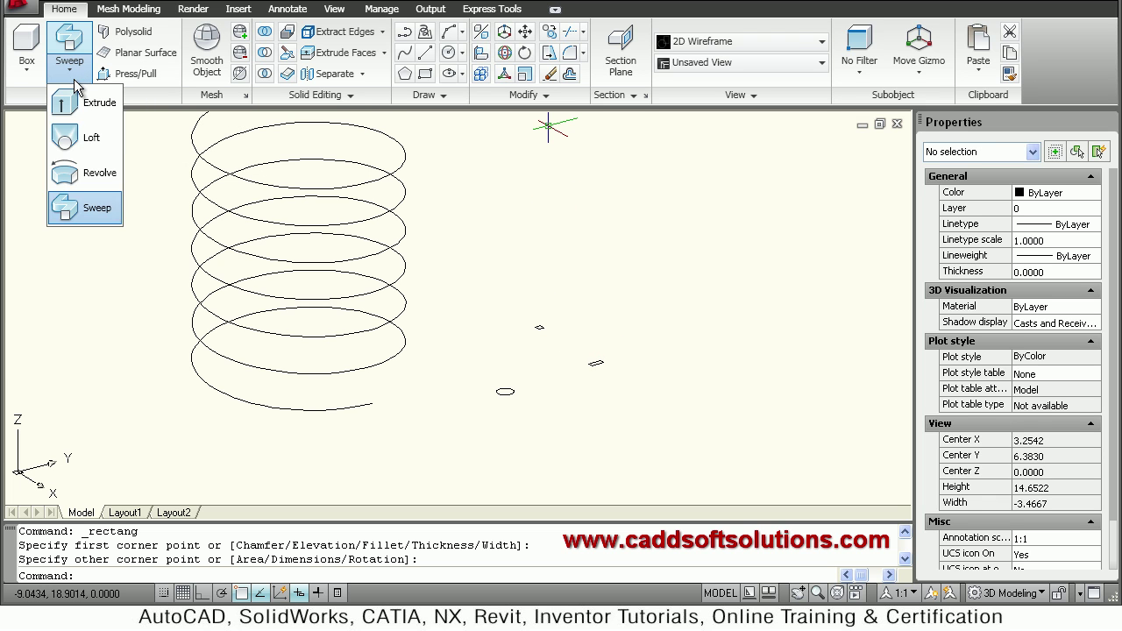
{"action": "left_click", "coordinate": [90, 215]}
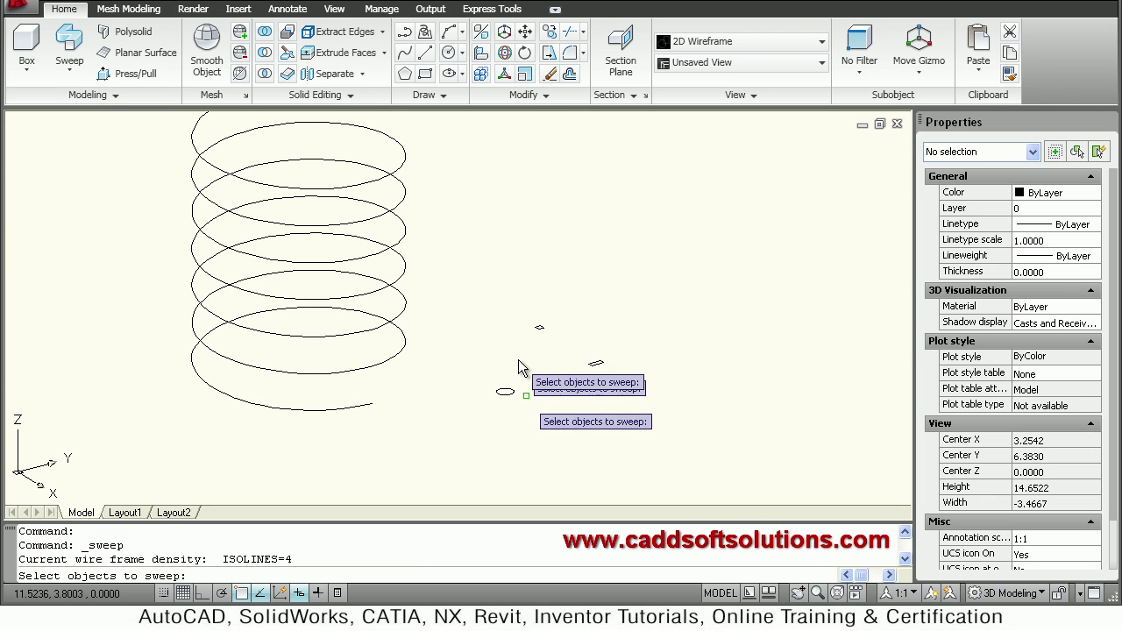
{"action": "left_click", "coordinate": [539, 328]}
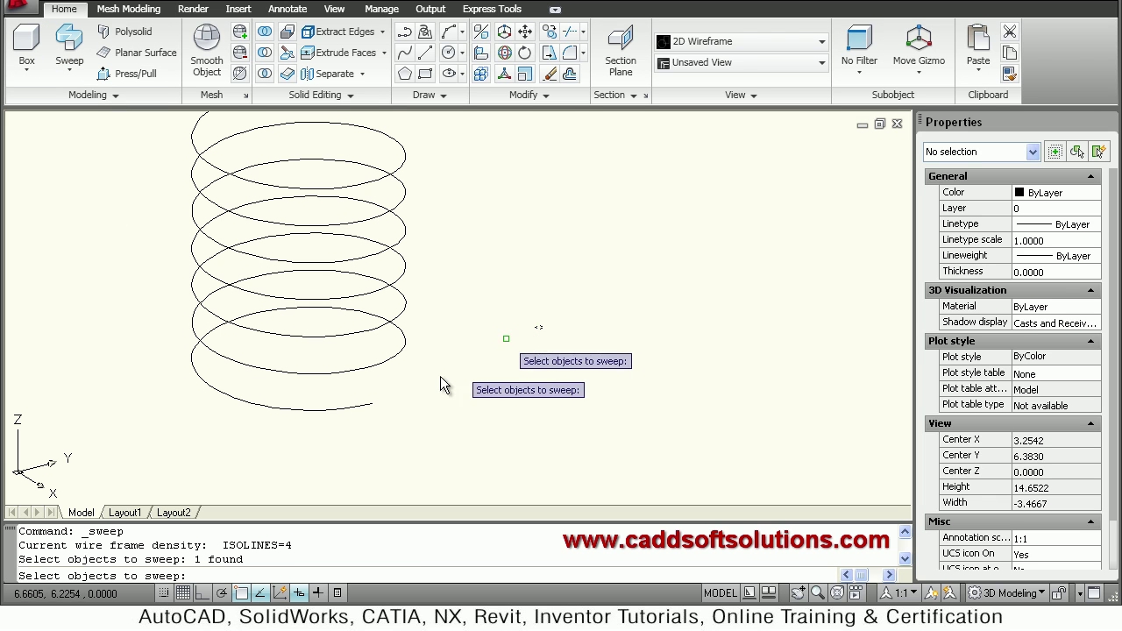
{"action": "key", "text": "Return"}
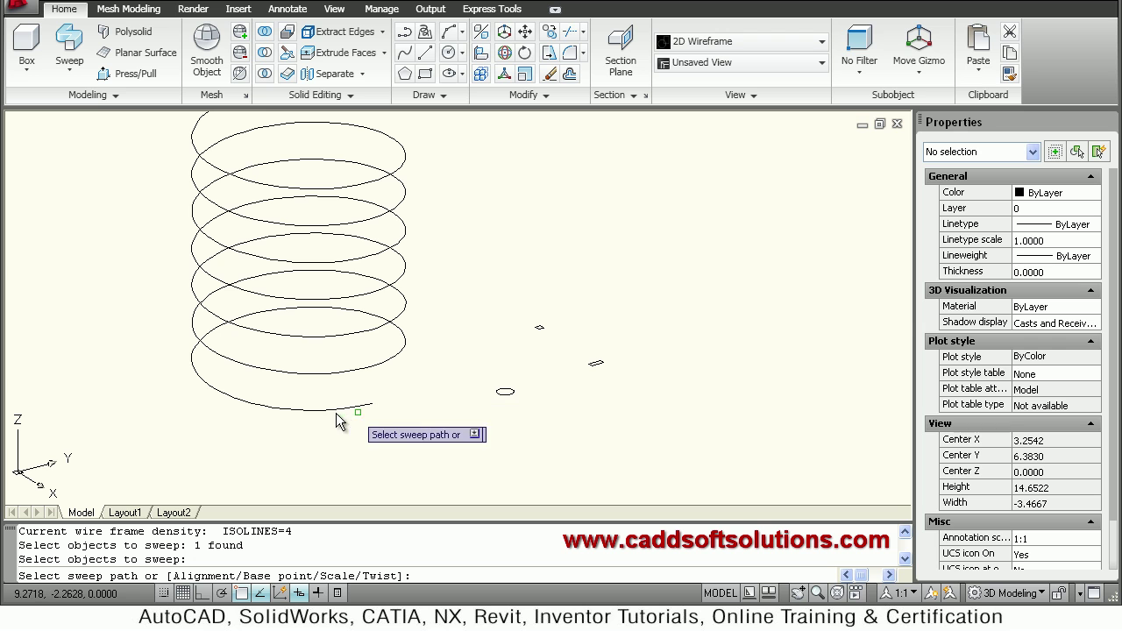
{"action": "left_click", "coordinate": [330, 416]}
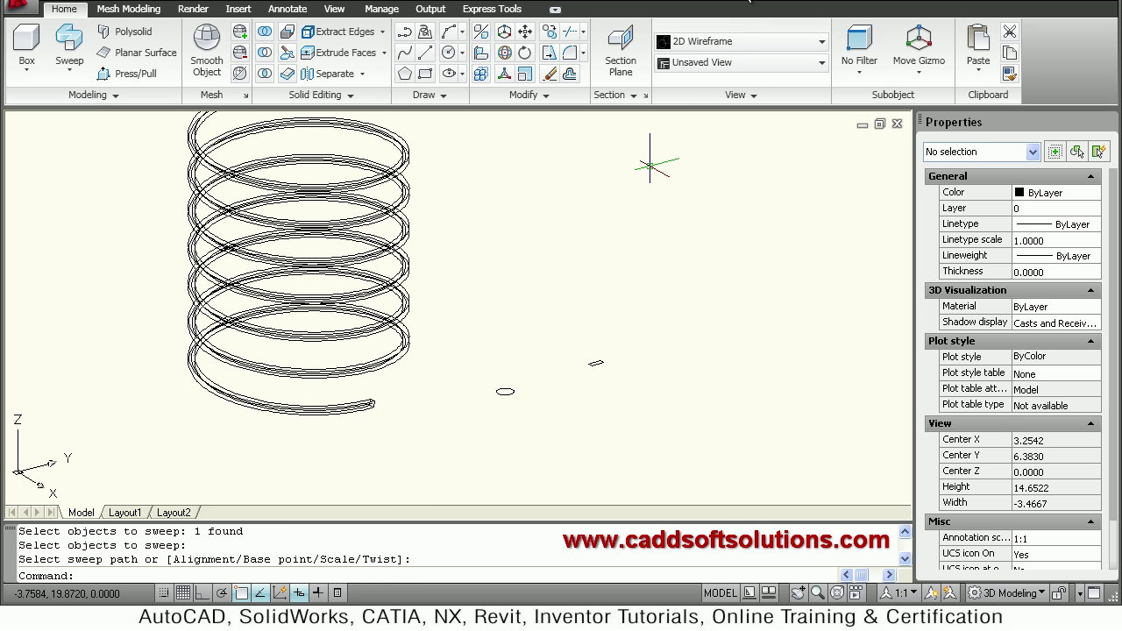
{"action": "left_click", "coordinate": [731, 41]}
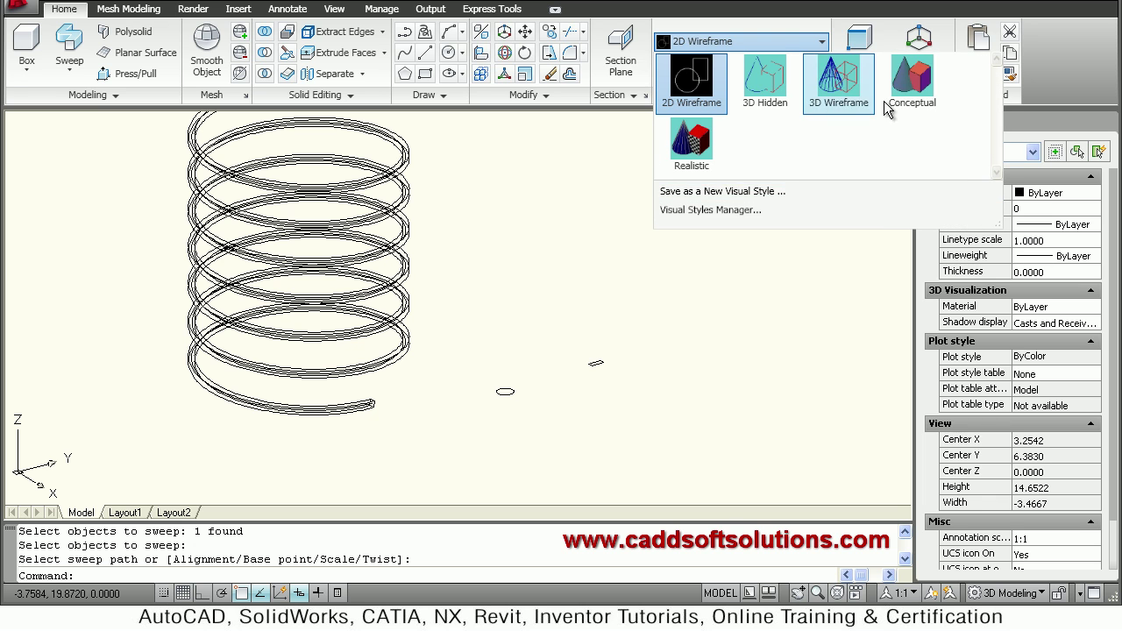
{"action": "left_click", "coordinate": [910, 83]}
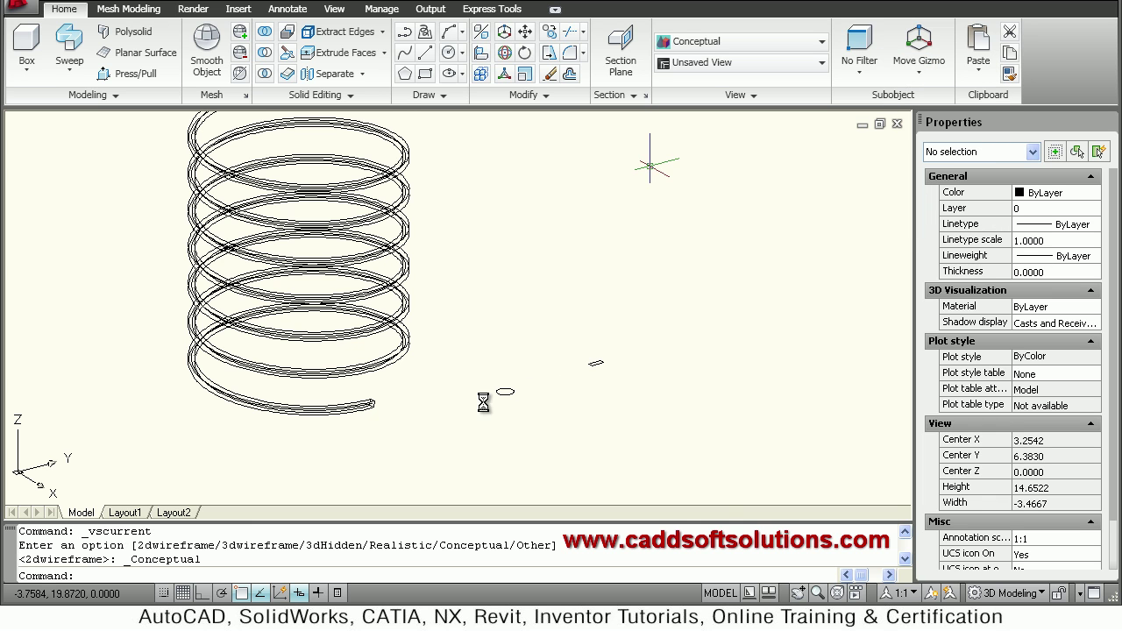
{"action": "key", "text": "Escape"}
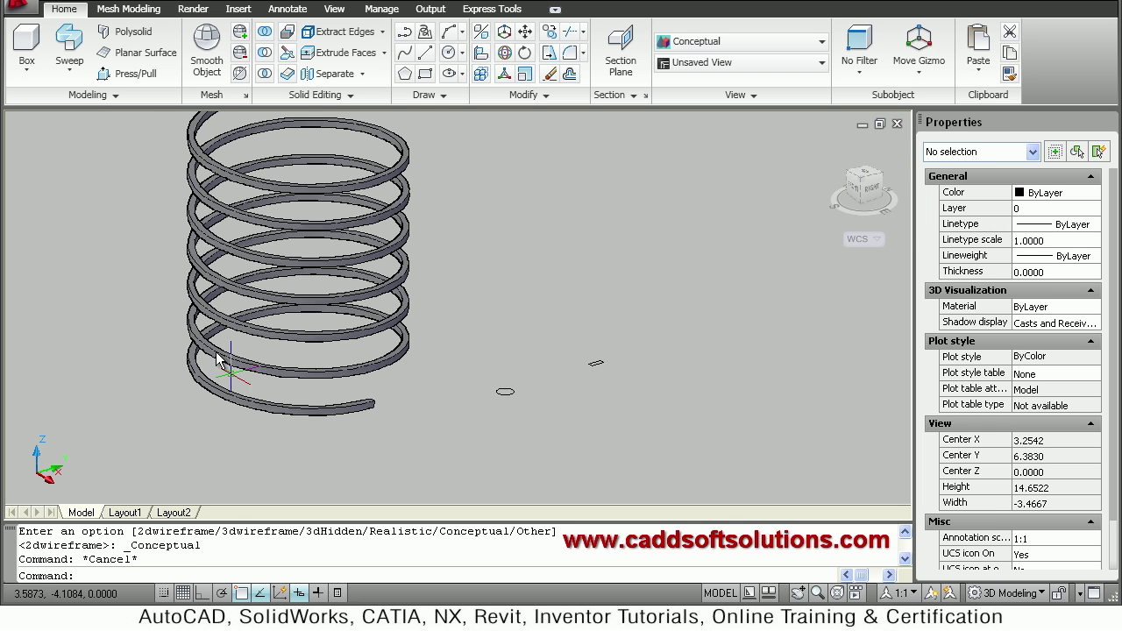
Erase the square-section spring together with all remaining objects in the drawing.
{"action": "middle_click_drag", "start_coordinate": [258, 327], "coordinate": [260, 381]}
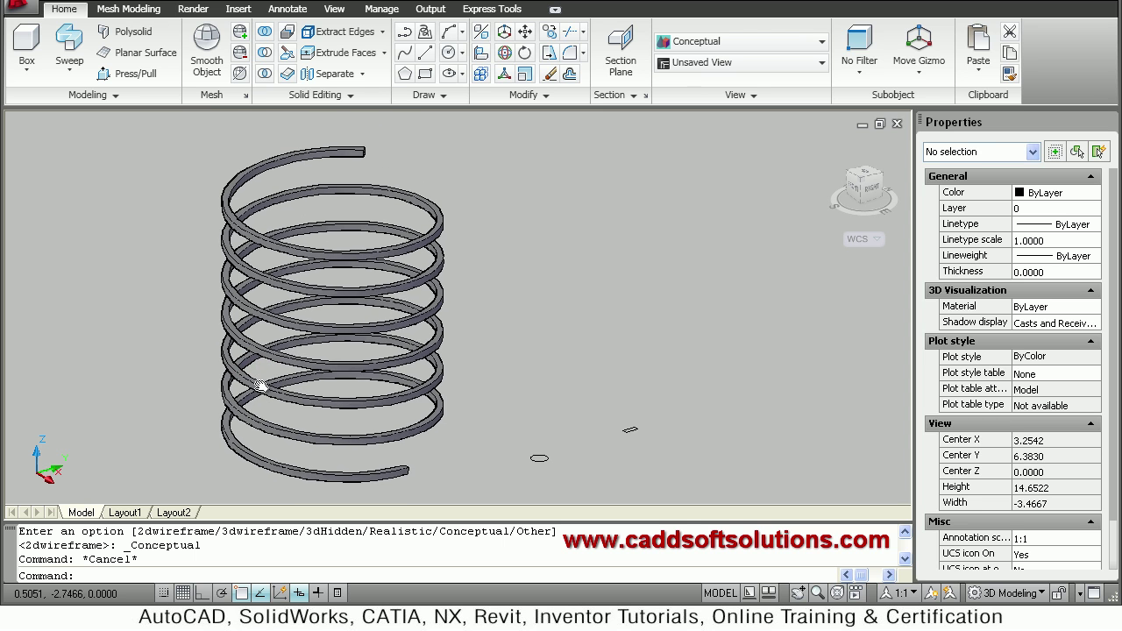
{"action": "scroll", "coordinate": [259, 377], "scroll_direction": "up", "scroll_amount": 5}
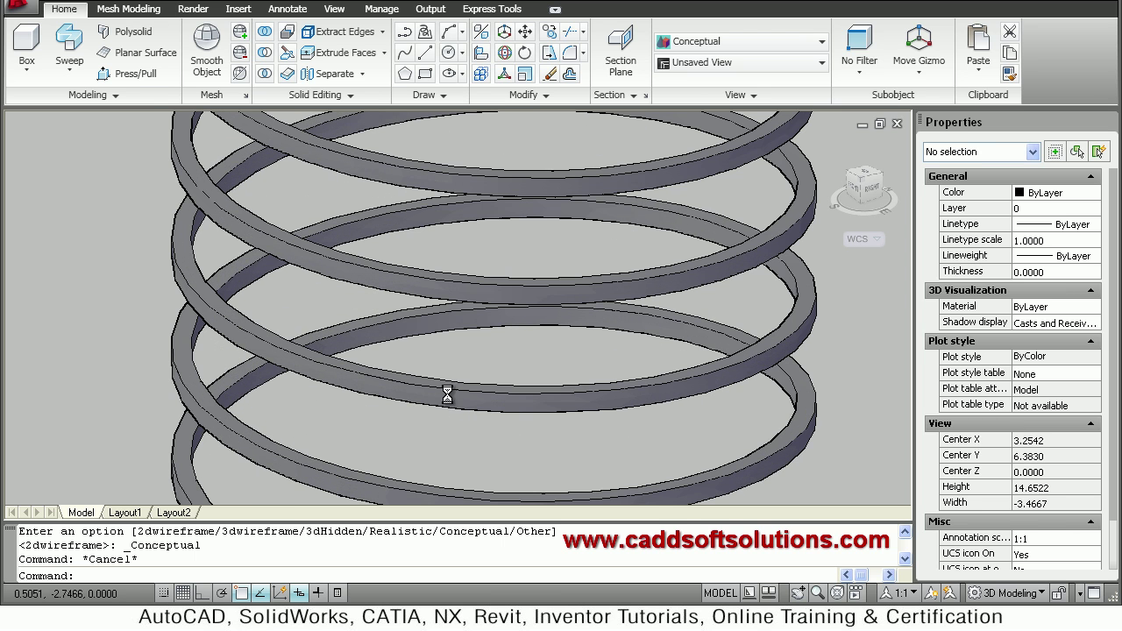
{"action": "scroll", "coordinate": [399, 338], "scroll_direction": "down", "scroll_amount": 6}
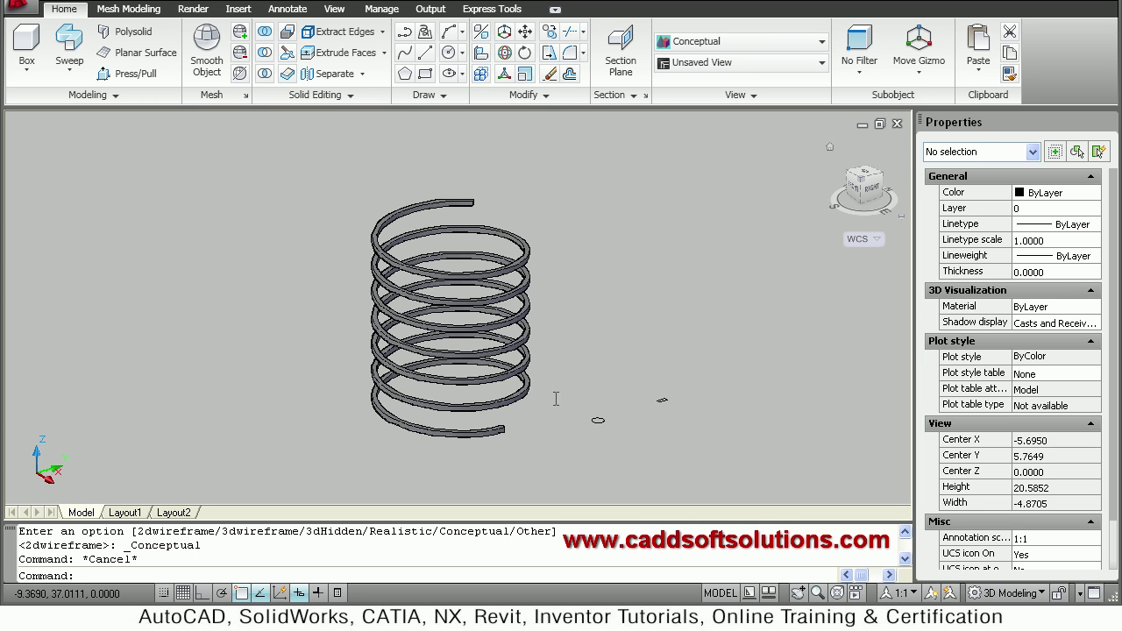
{"action": "scroll", "coordinate": [430, 403], "scroll_direction": "up", "scroll_amount": 2}
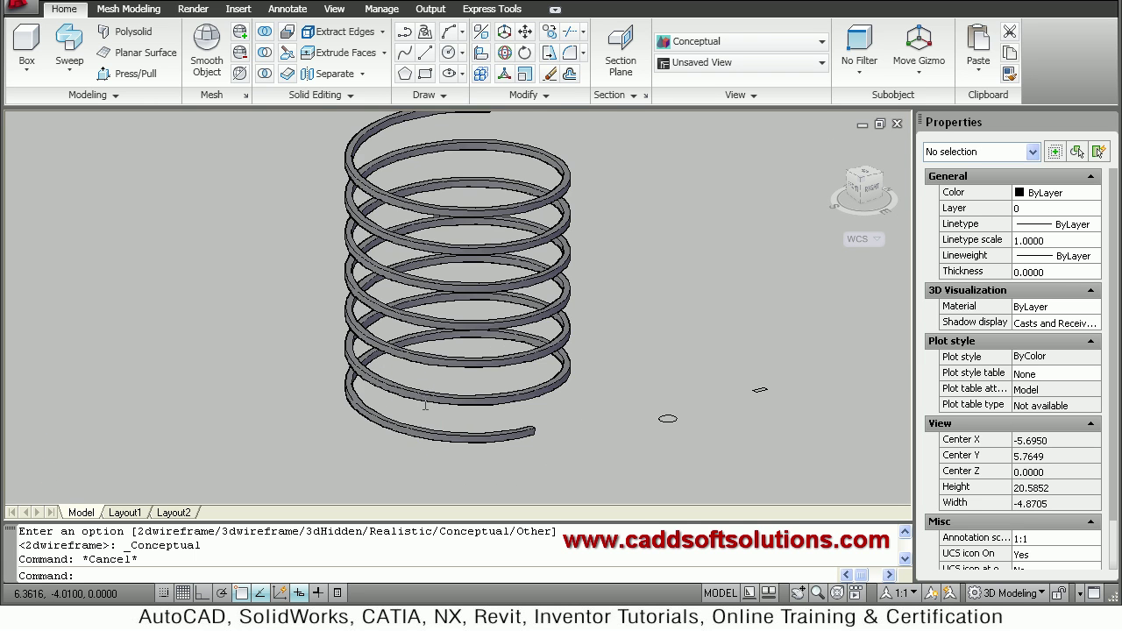
{"action": "scroll", "coordinate": [442, 353], "scroll_direction": "down", "scroll_amount": 1}
{"action": "scroll", "coordinate": [442, 353], "scroll_direction": "down", "scroll_amount": 2}
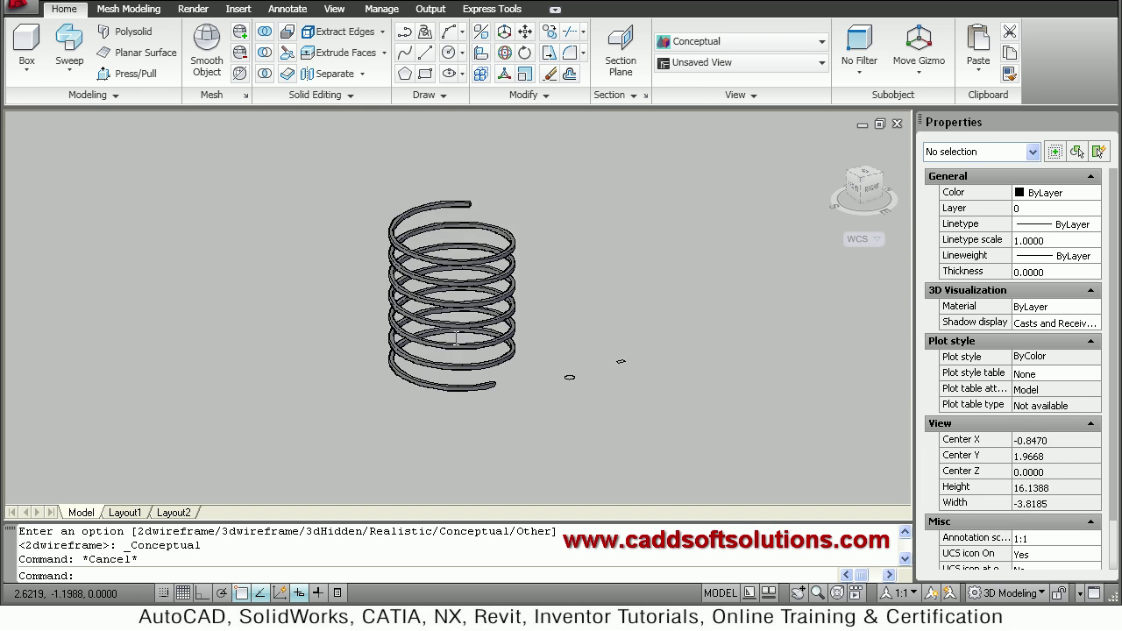
{"action": "type", "text": "e"}
{"action": "key", "text": "Return"}
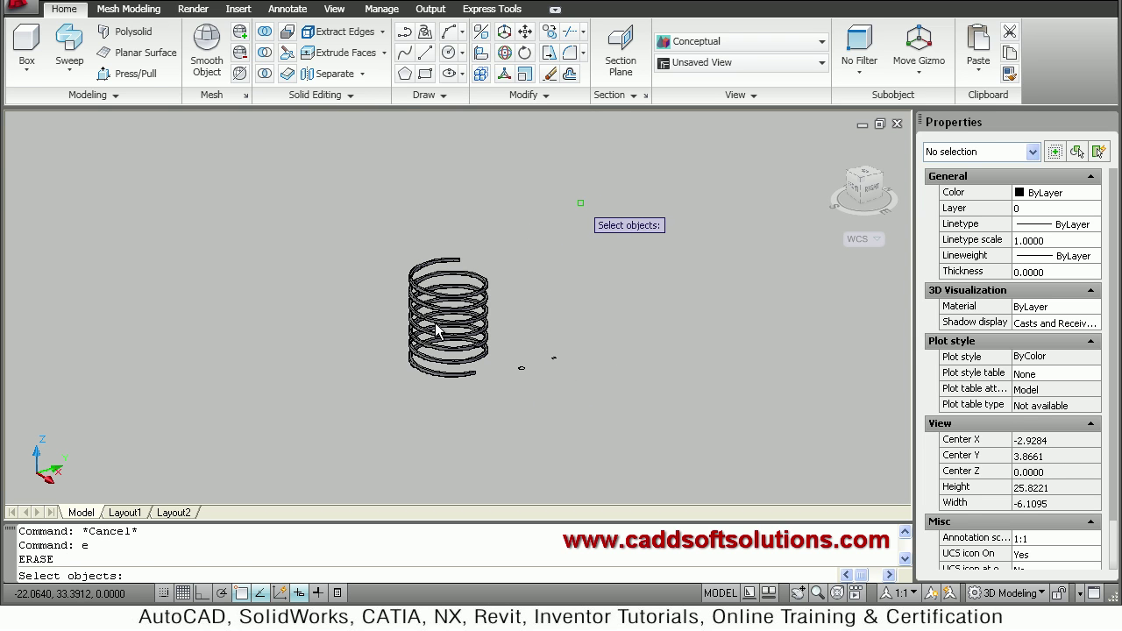
{"action": "left_click", "coordinate": [580, 207]}
{"action": "left_click", "coordinate": [389, 393]}
{"action": "key", "text": "Return"}
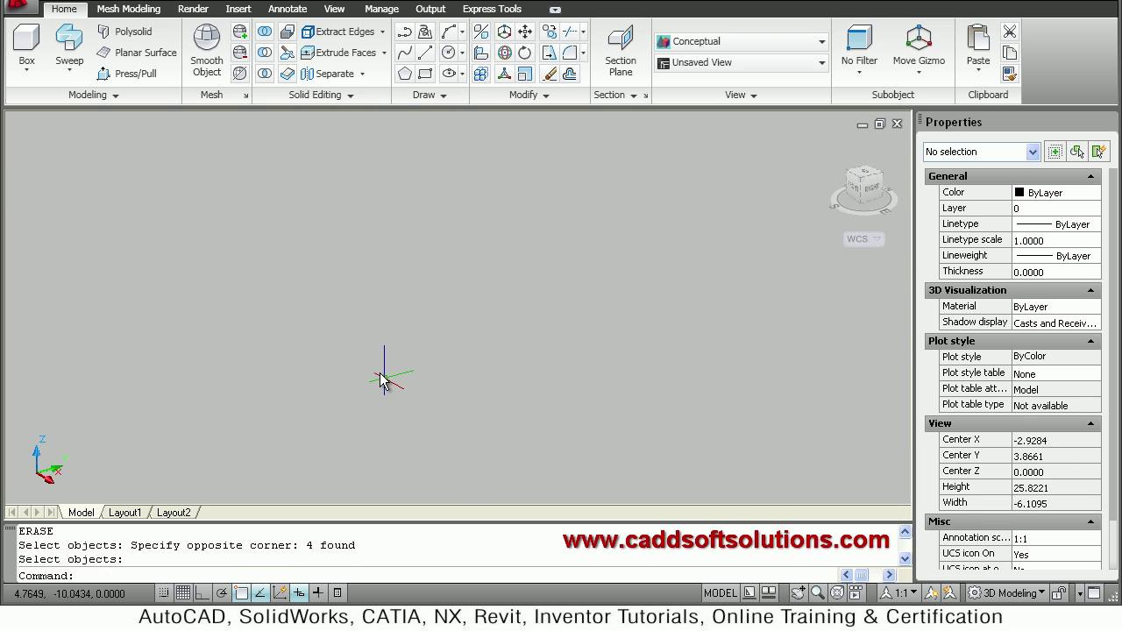
Draw a circle with a radius of 5 in the empty drawing.
{"action": "type", "text": "c"}
{"action": "key", "text": "Return"}
{"action": "left_click", "coordinate": [382, 375]}
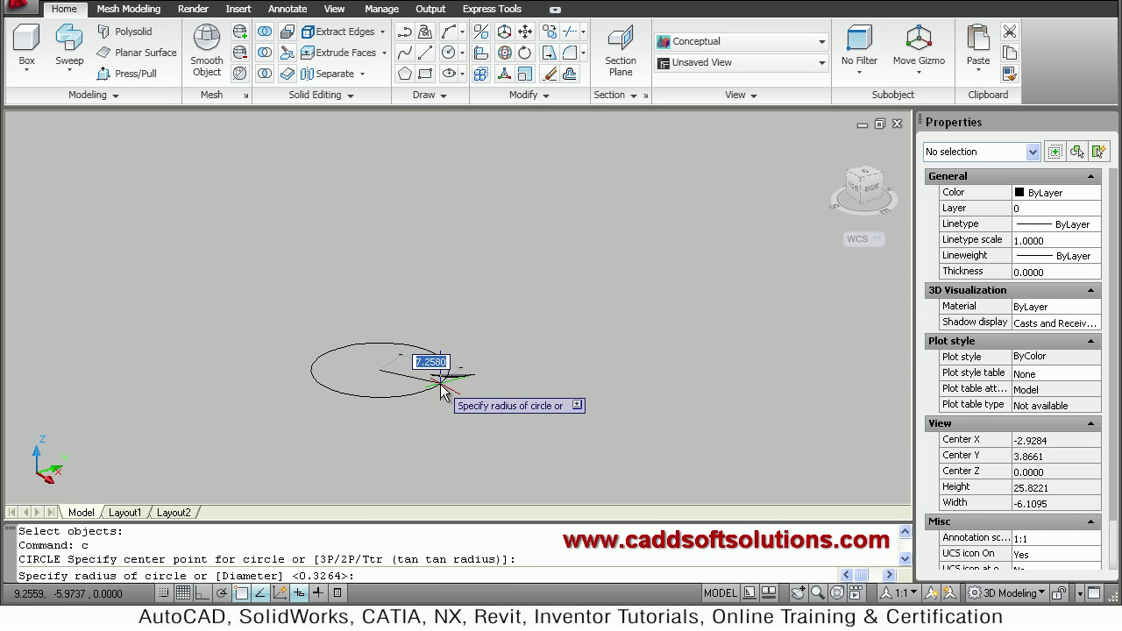
{"action": "key", "text": "Return"}
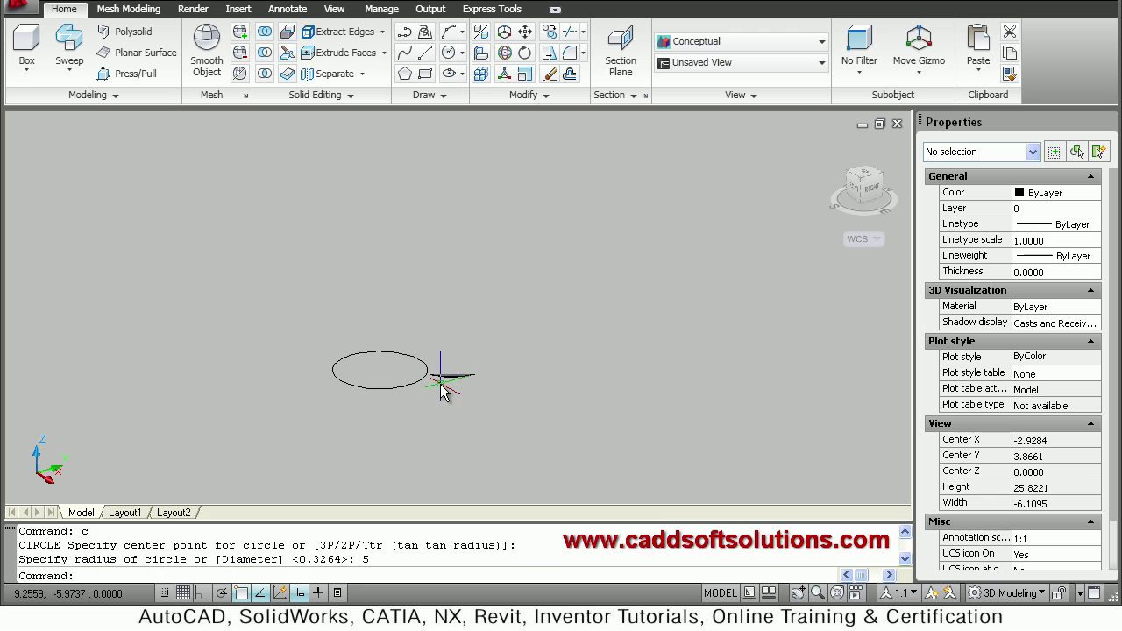
Press/Pull the circular area upward by 25 to form a solid cylinder.
{"action": "left_click", "coordinate": [127, 81]}
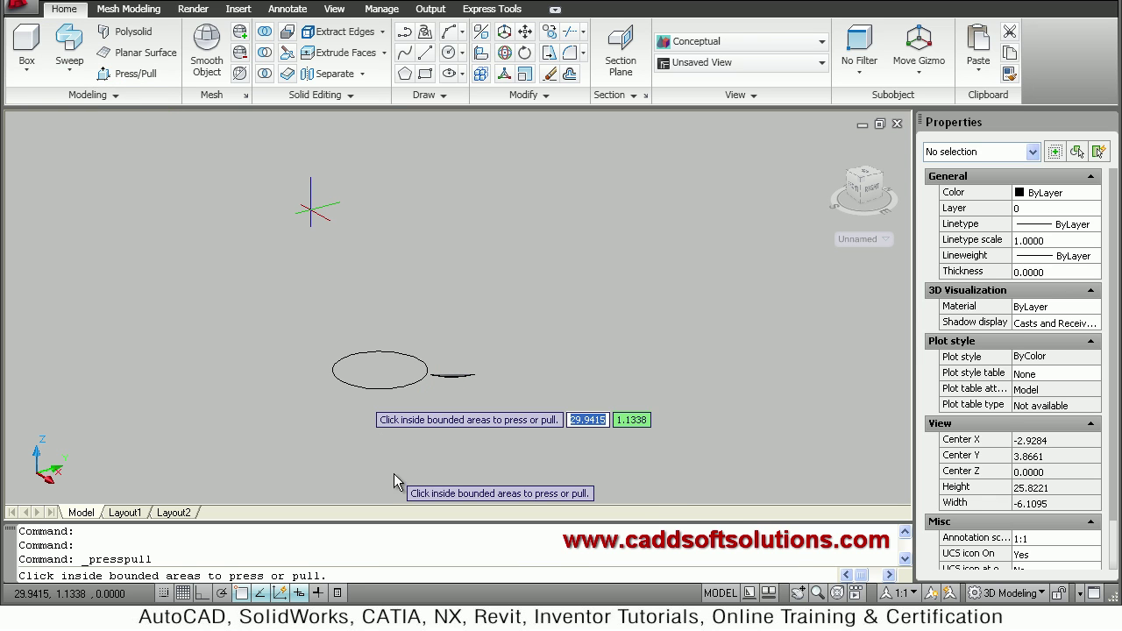
{"action": "left_click", "coordinate": [377, 366]}
{"action": "left_click", "coordinate": [388, 180]}
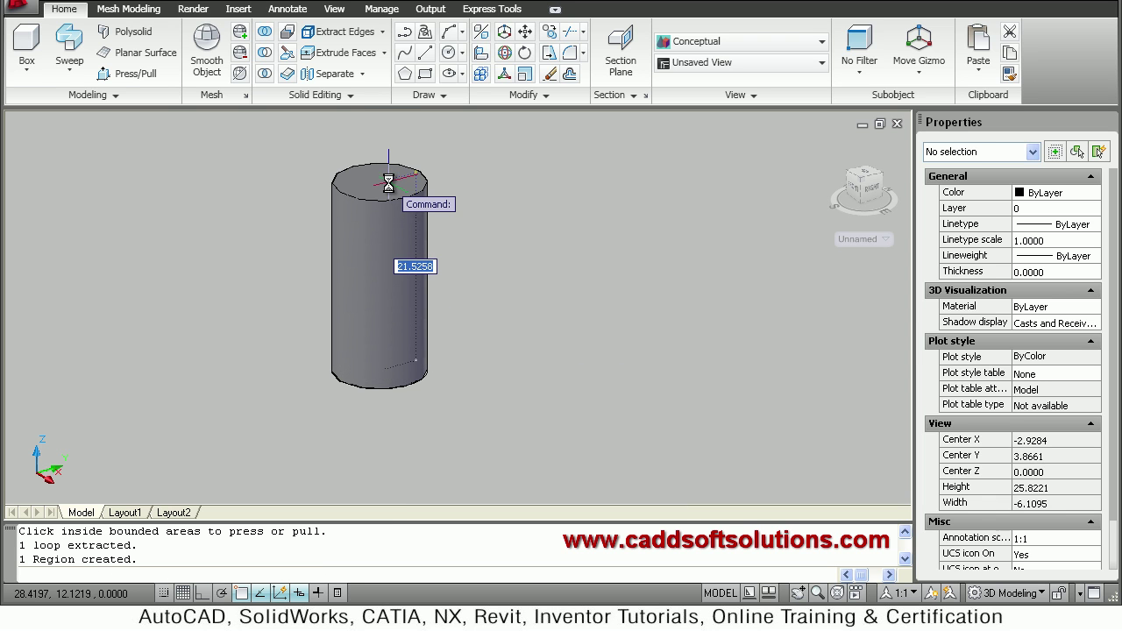
{"action": "type", "text": "25"}
{"action": "key", "text": "Return"}
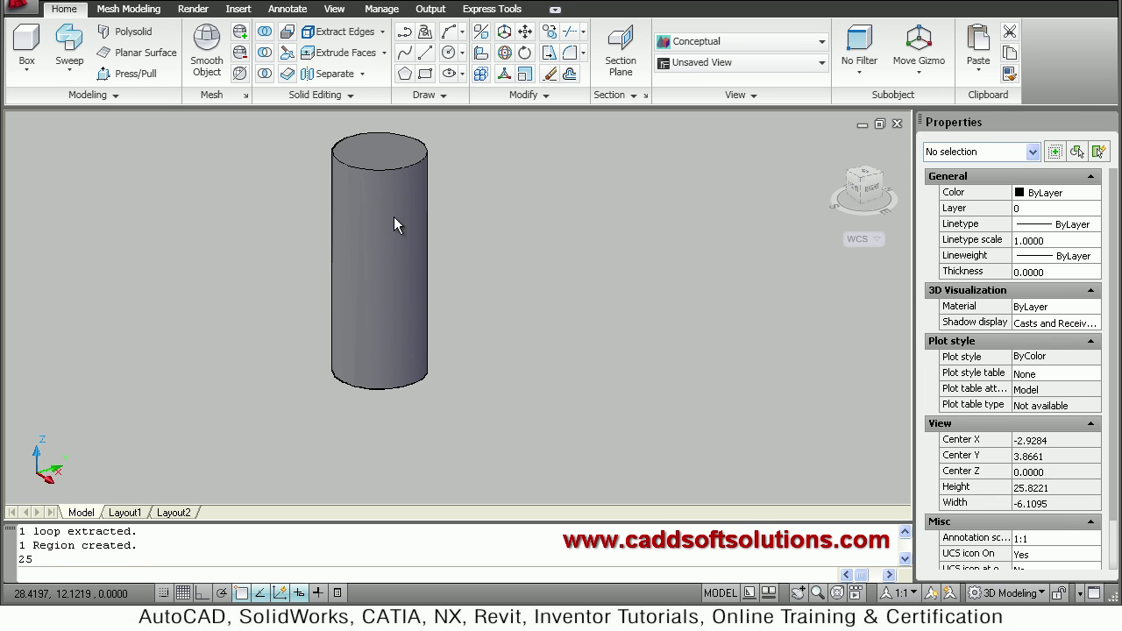
{"action": "key", "text": "Escape"}
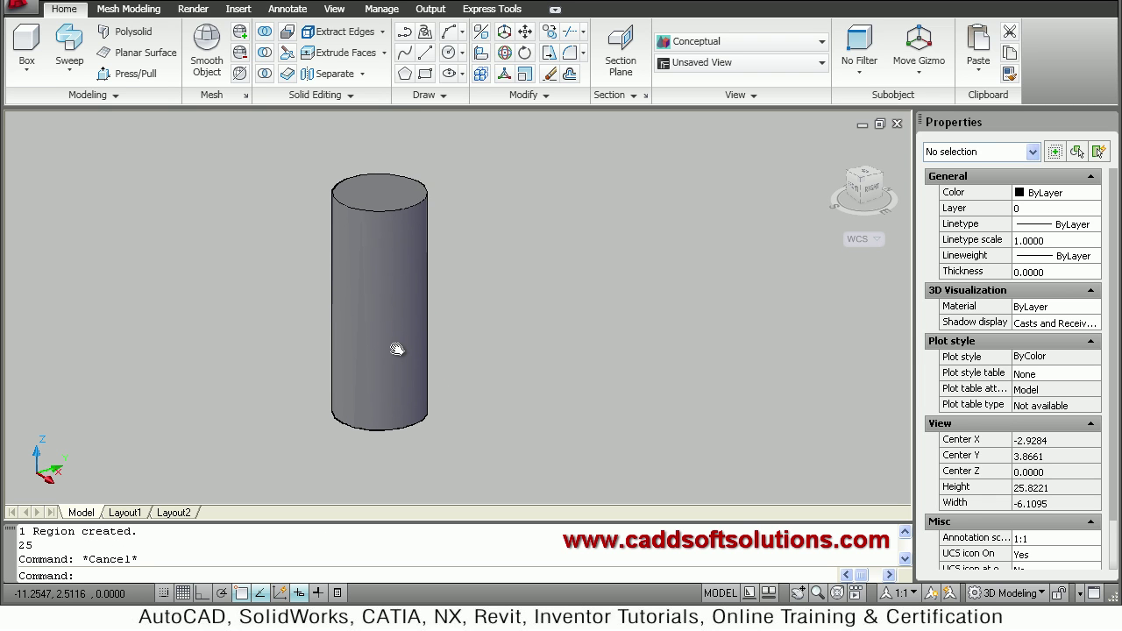
Draw a helix centred on the cylinder's base with base radius 5, top radius 5 and height 15.
{"action": "left_click", "coordinate": [425, 97]}
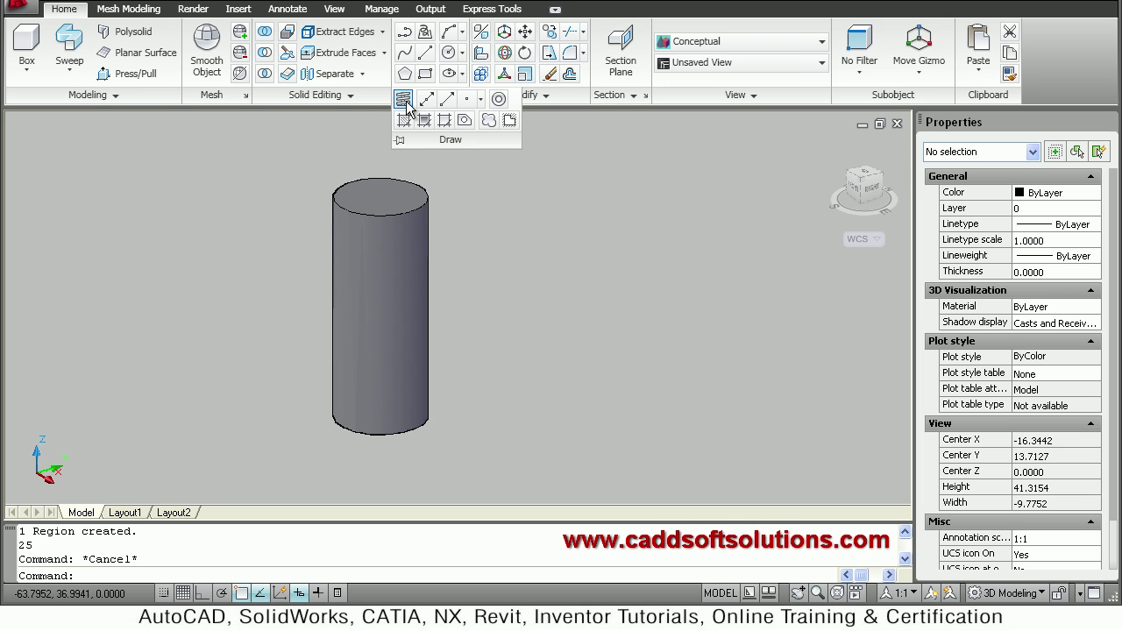
{"action": "left_click", "coordinate": [380, 420]}
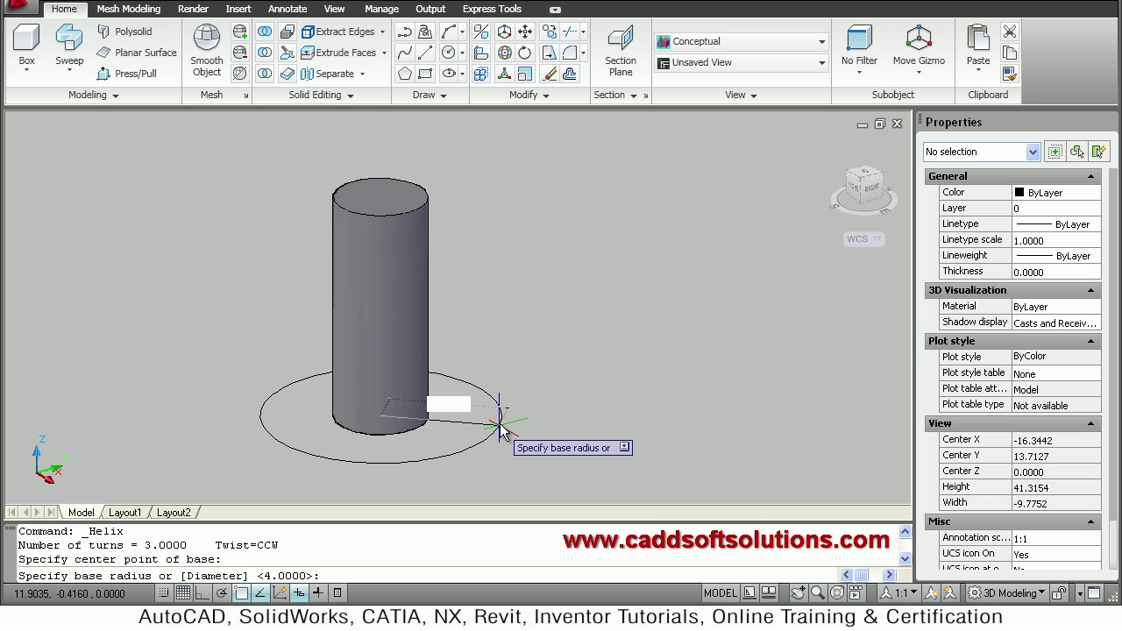
{"action": "key", "text": "Return"}
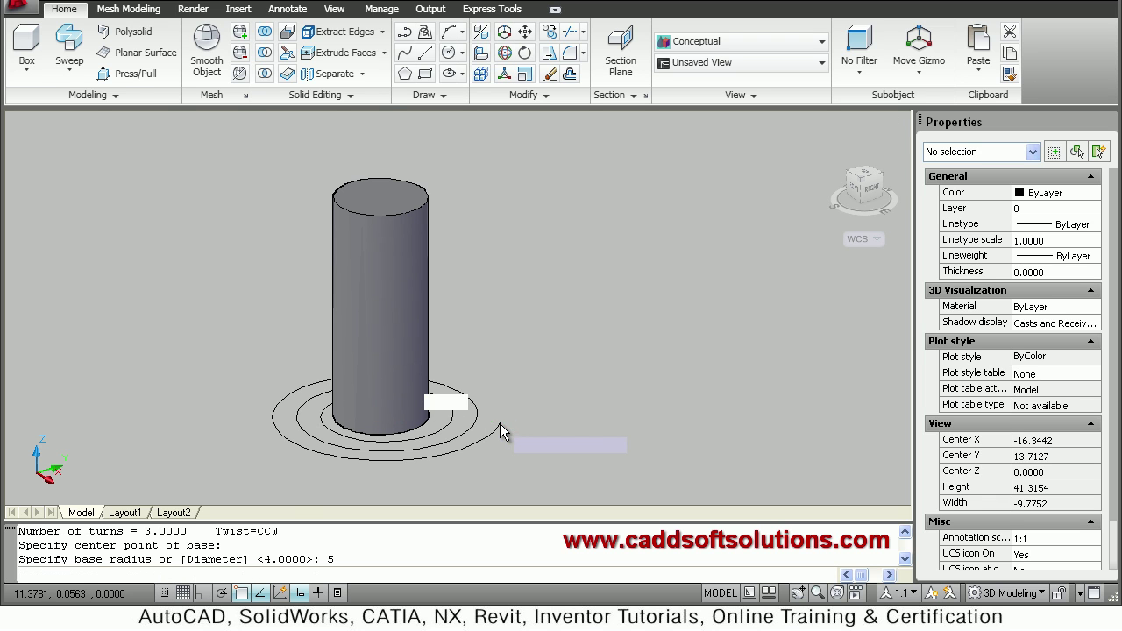
{"action": "type", "text": "5"}
{"action": "key", "text": "Return"}
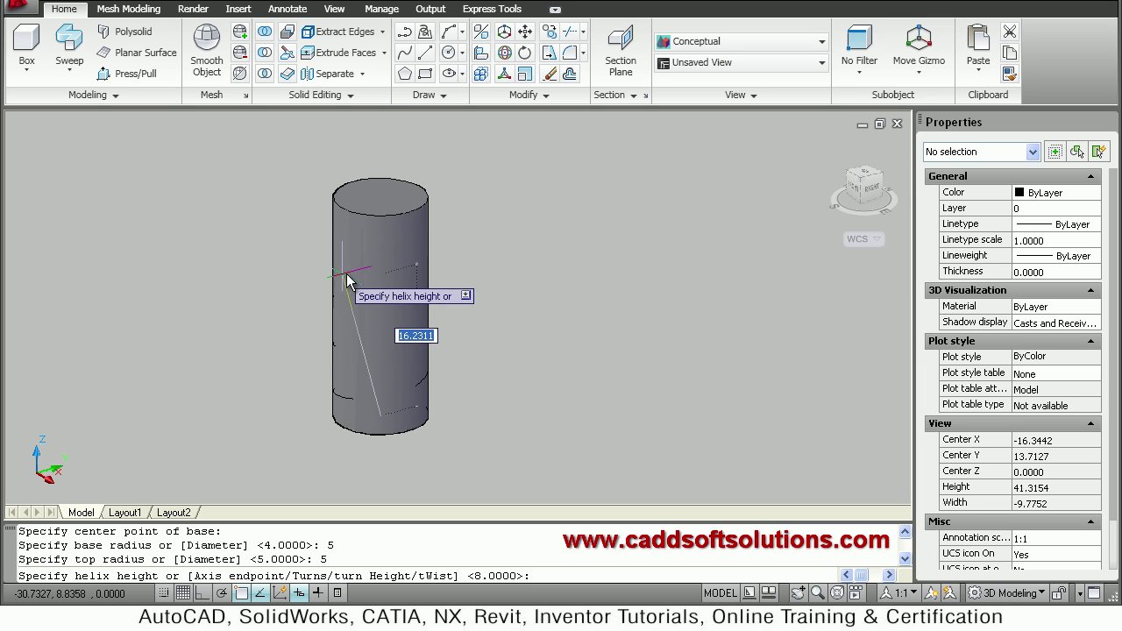
{"action": "type", "text": "15"}
{"action": "key", "text": "Return"}
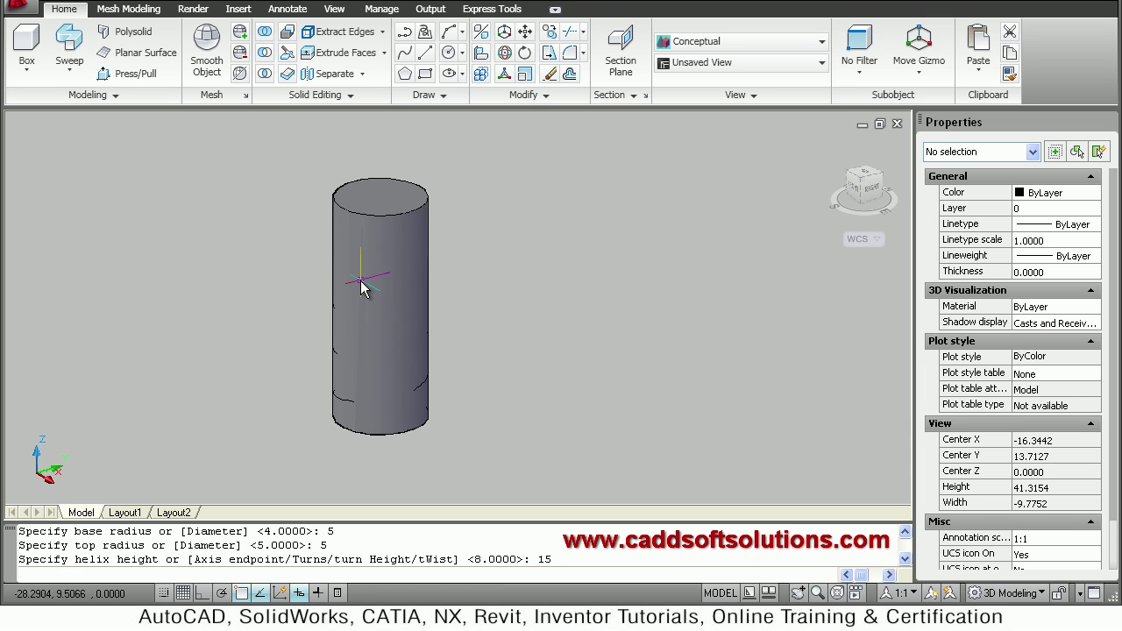
Set the turn height of the helix around the cylinder to 3.
{"action": "scroll", "coordinate": [438, 369], "scroll_direction": "down", "scroll_amount": 3}
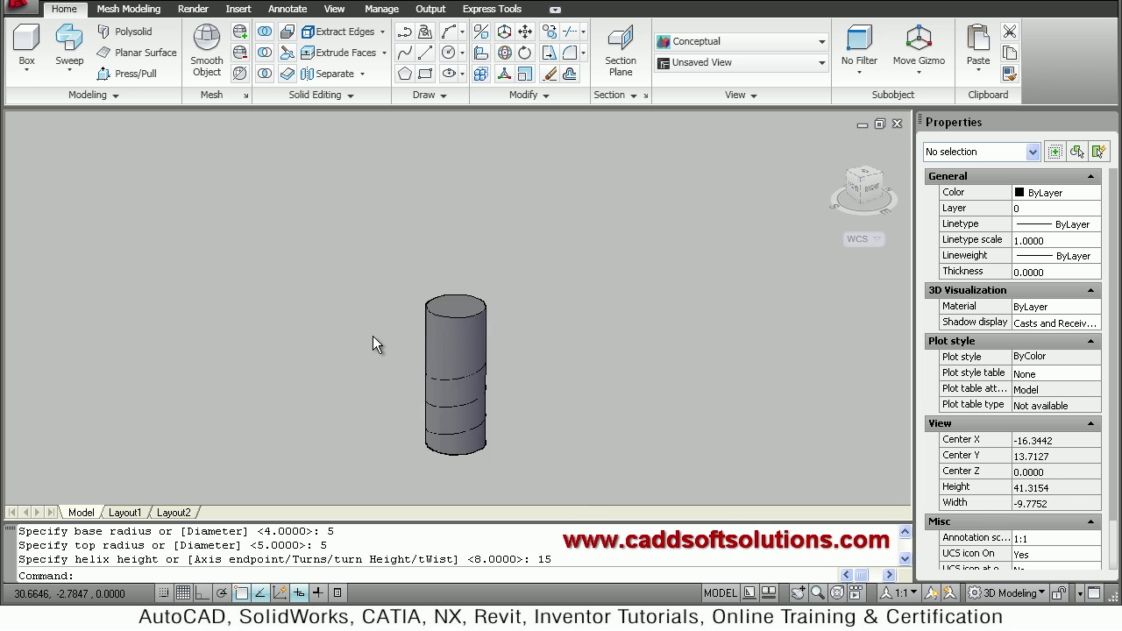
{"action": "middle_click_drag", "start_coordinate": [372, 335], "coordinate": [409, 351]}
{"action": "scroll", "coordinate": [537, 473], "scroll_direction": "up", "scroll_amount": 5}
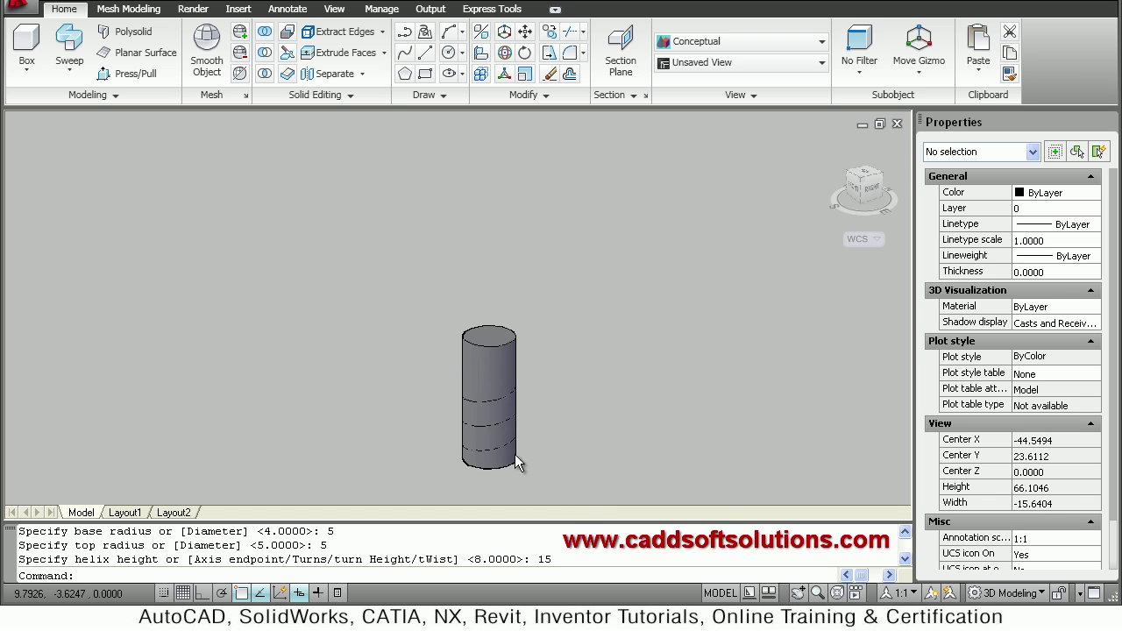
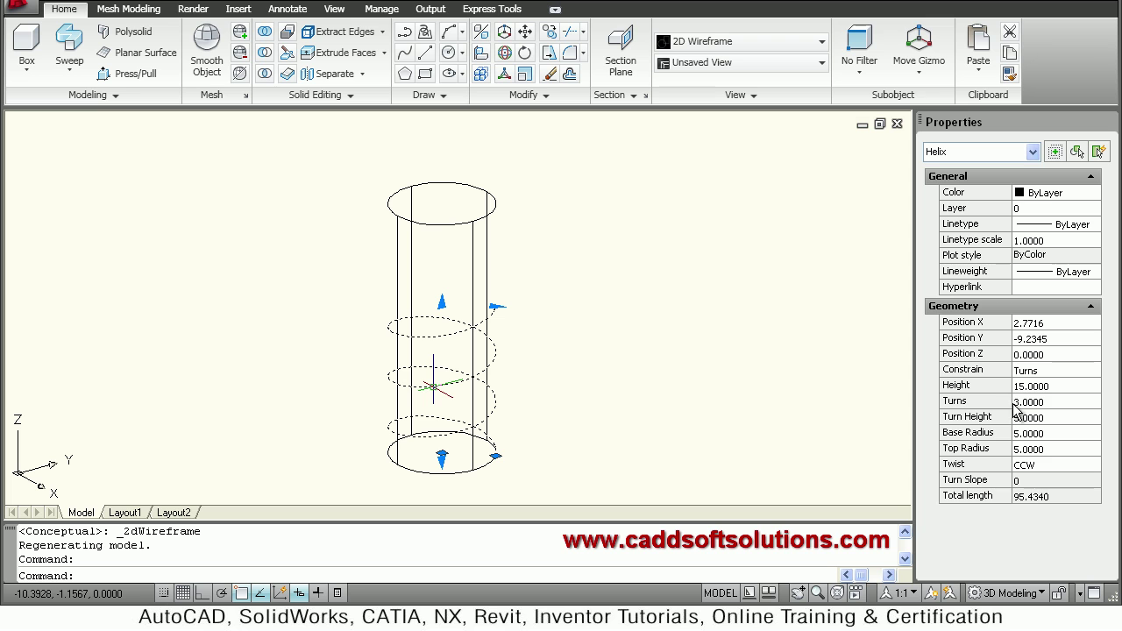
{"action": "left_click", "coordinate": [1031, 403]}
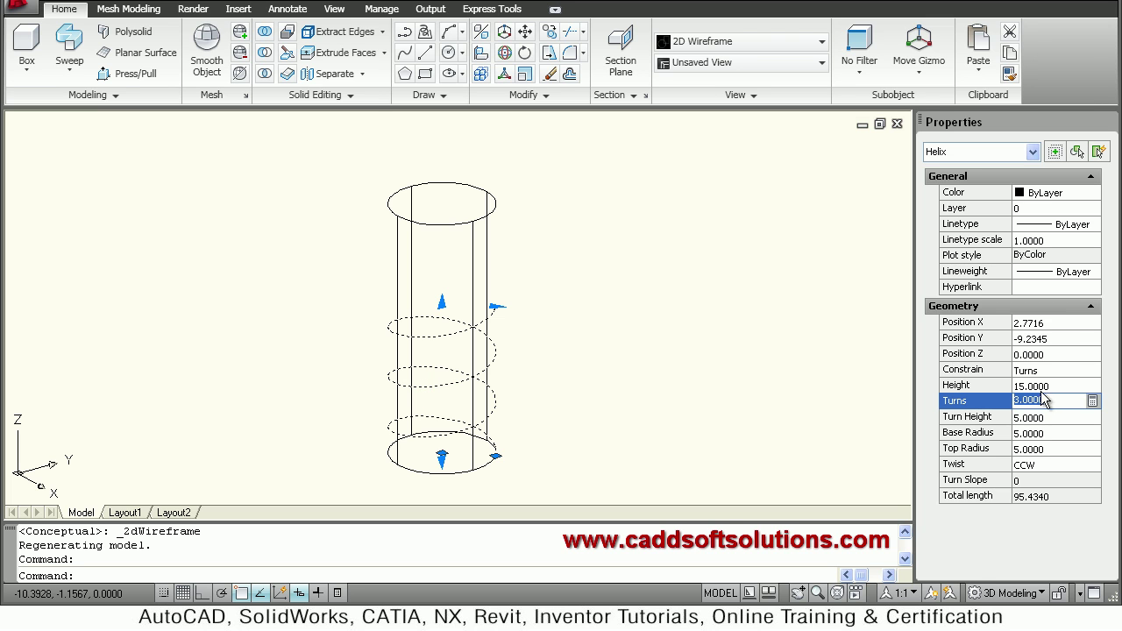
{"action": "left_click", "coordinate": [1035, 418]}
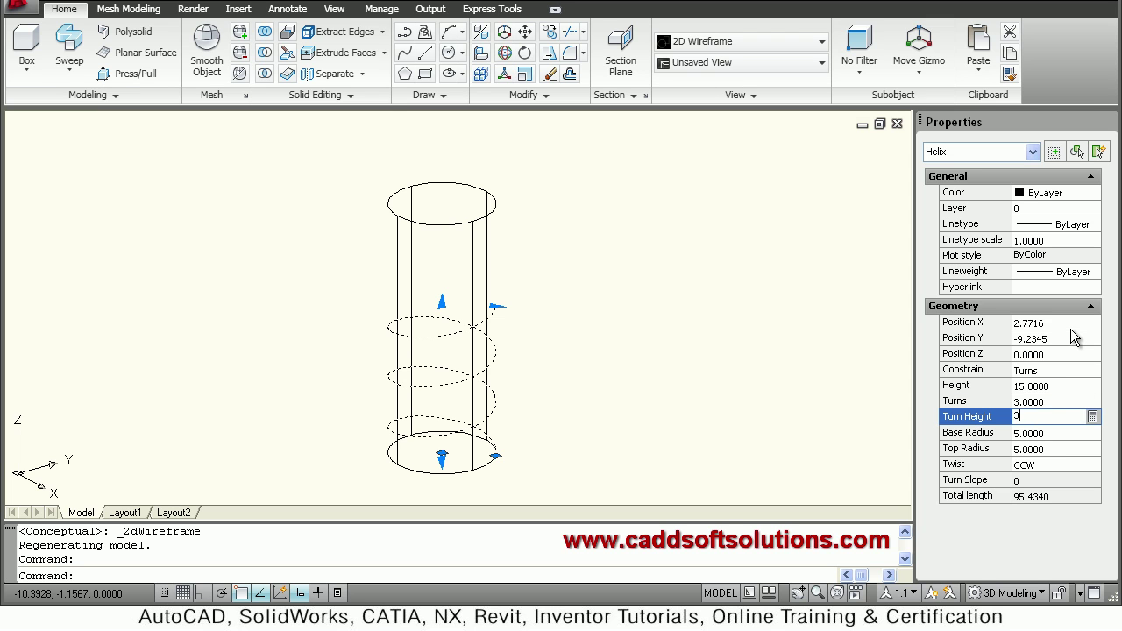
{"action": "type", "text": "3"}
{"action": "key", "text": "Tab"}
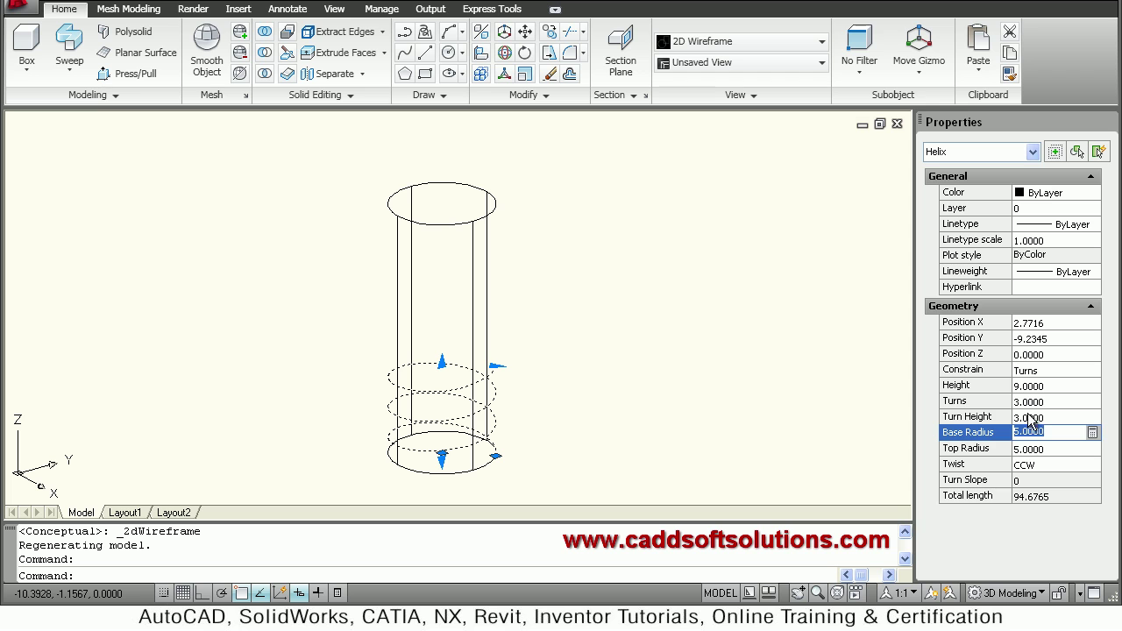
Set the helix to 5 turns with a turn height of 1.5.
{"action": "left_click", "coordinate": [1029, 402]}
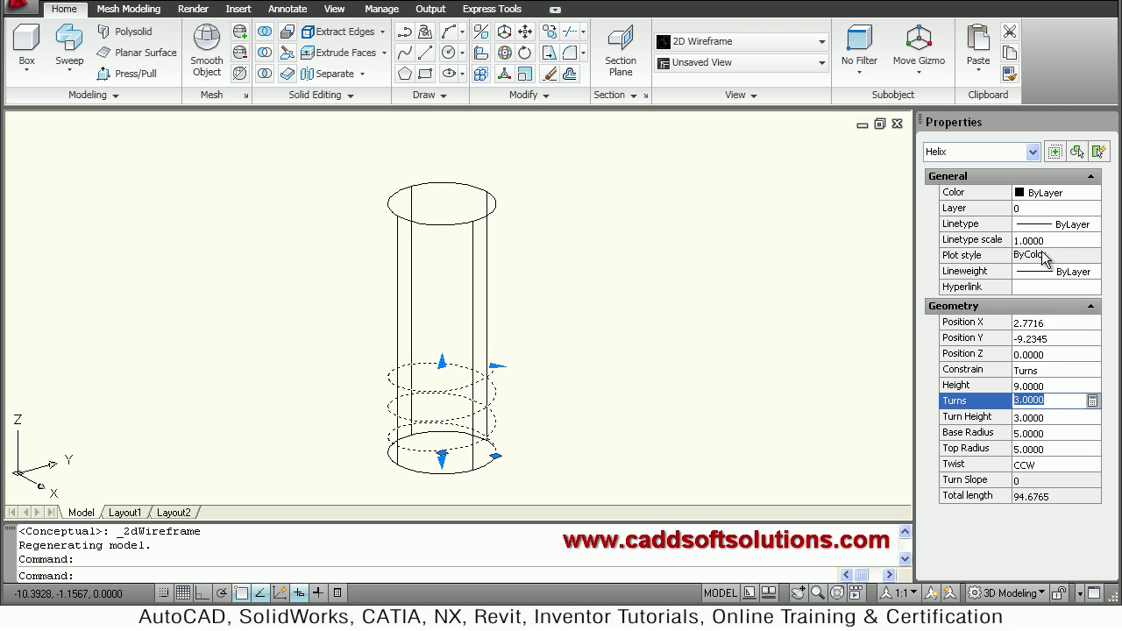
{"action": "type", "text": "5"}
{"action": "key", "text": "Tab"}
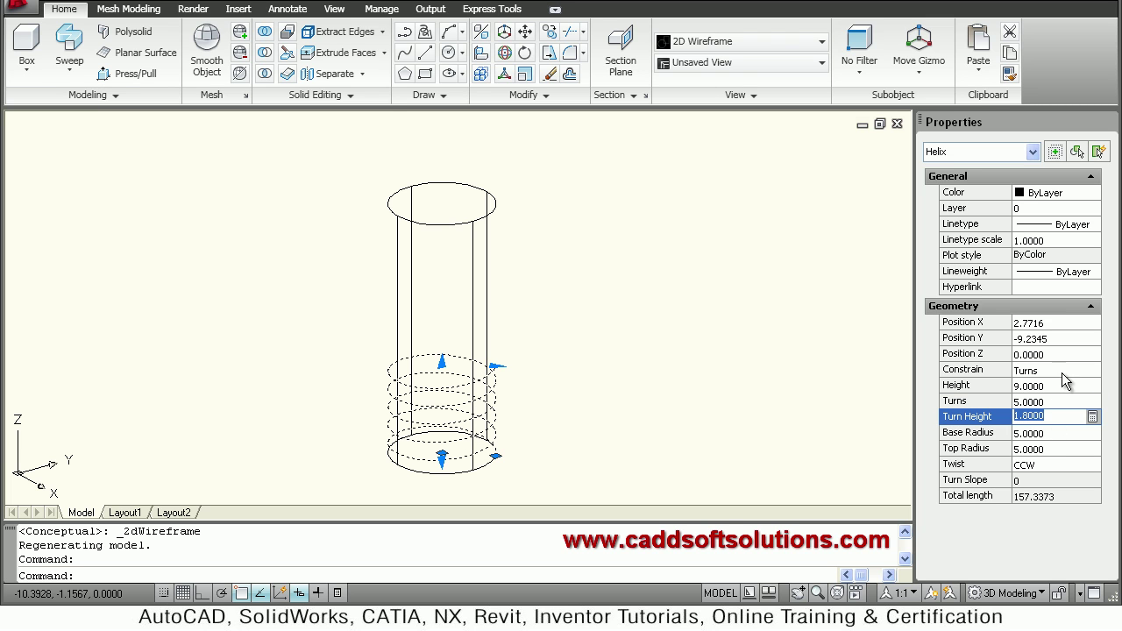
{"action": "type", "text": "1.5"}
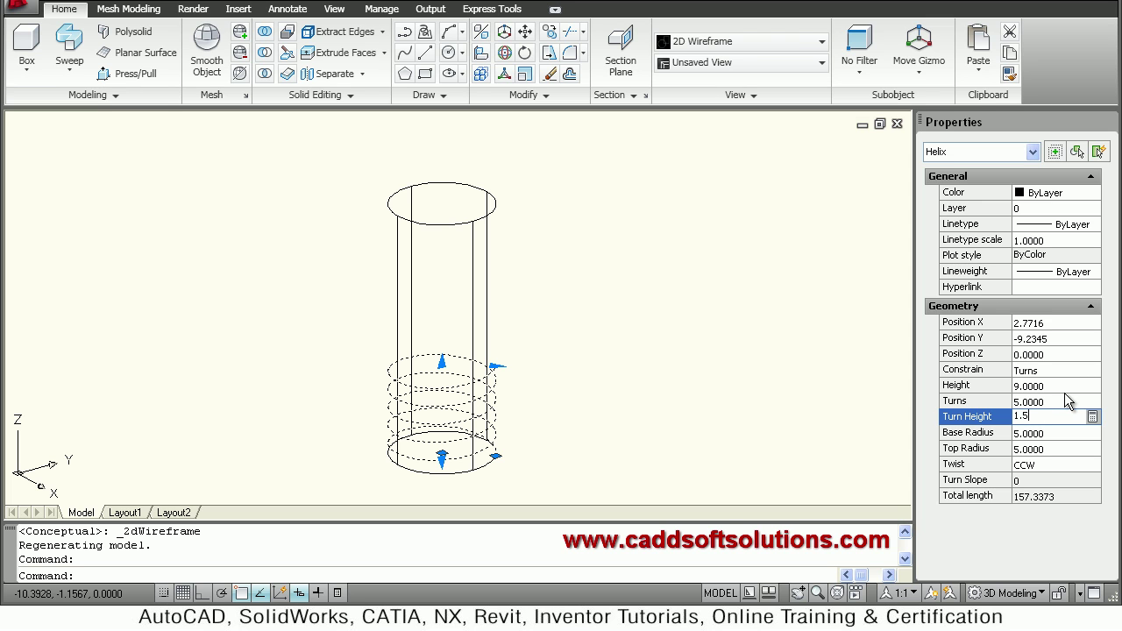
{"action": "key", "text": "Tab"}
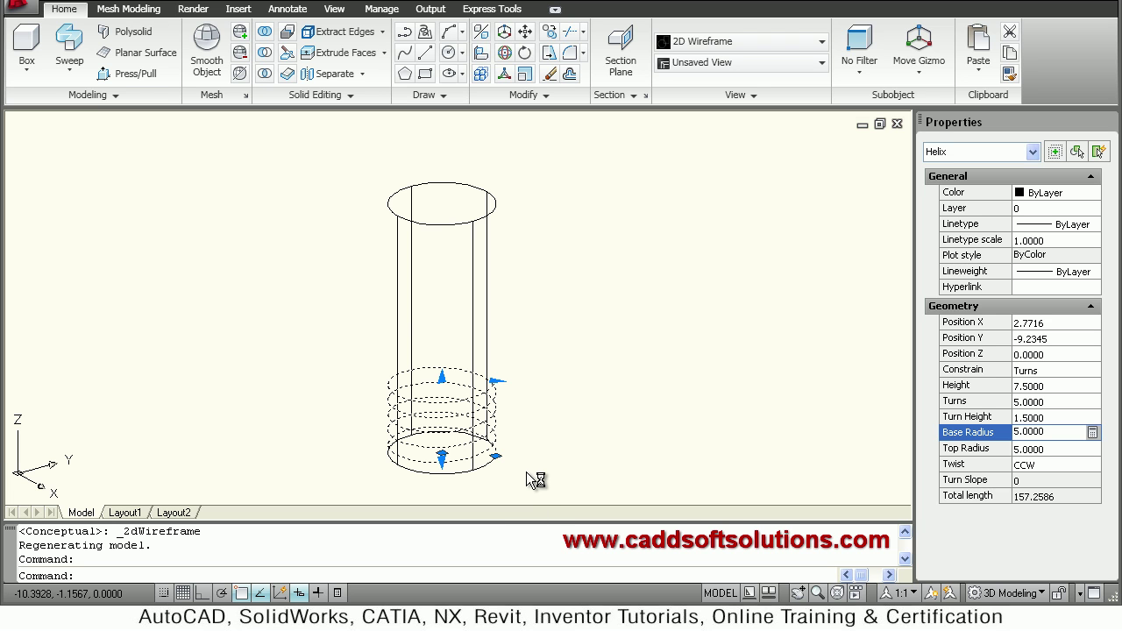
Draw a 0.75 by 0.75 rectangle in the empty area beside the cylinder, using the Dimensions option.
{"action": "scroll", "coordinate": [531, 473], "scroll_direction": "up", "scroll_amount": 5}
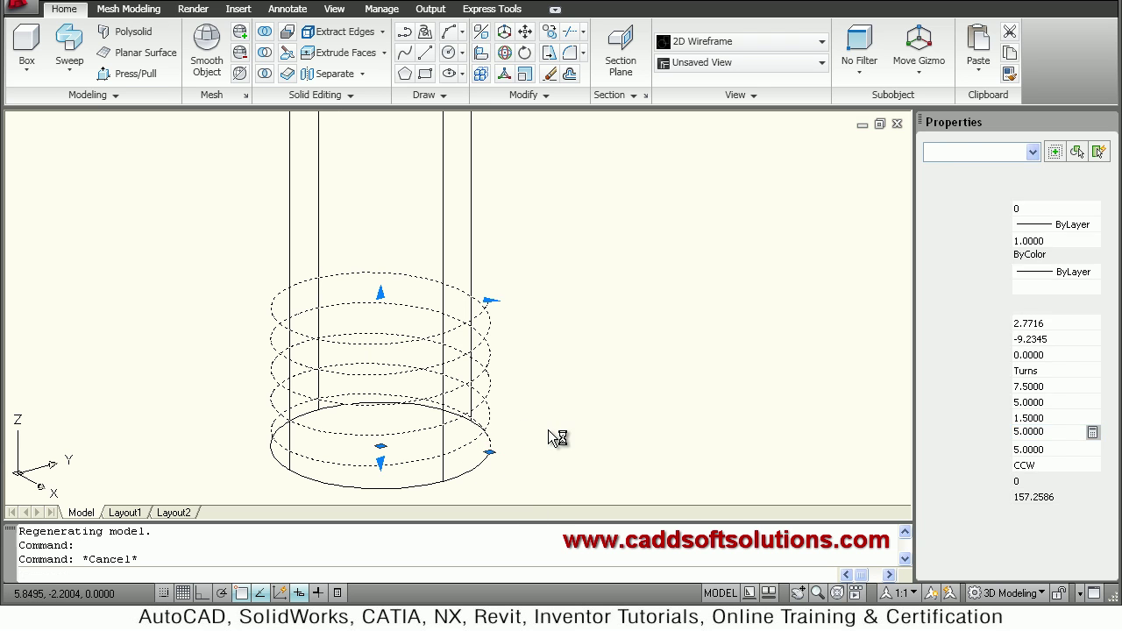
{"action": "left_click", "coordinate": [425, 74]}
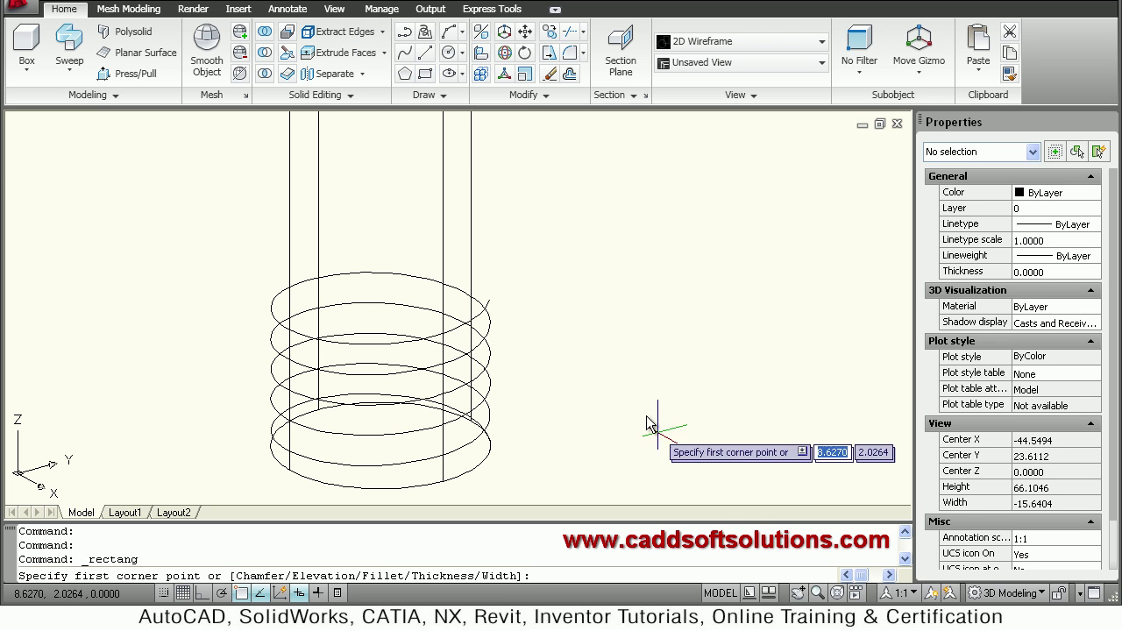
{"action": "left_click", "coordinate": [594, 370]}
{"action": "right_click", "coordinate": [645, 361]}
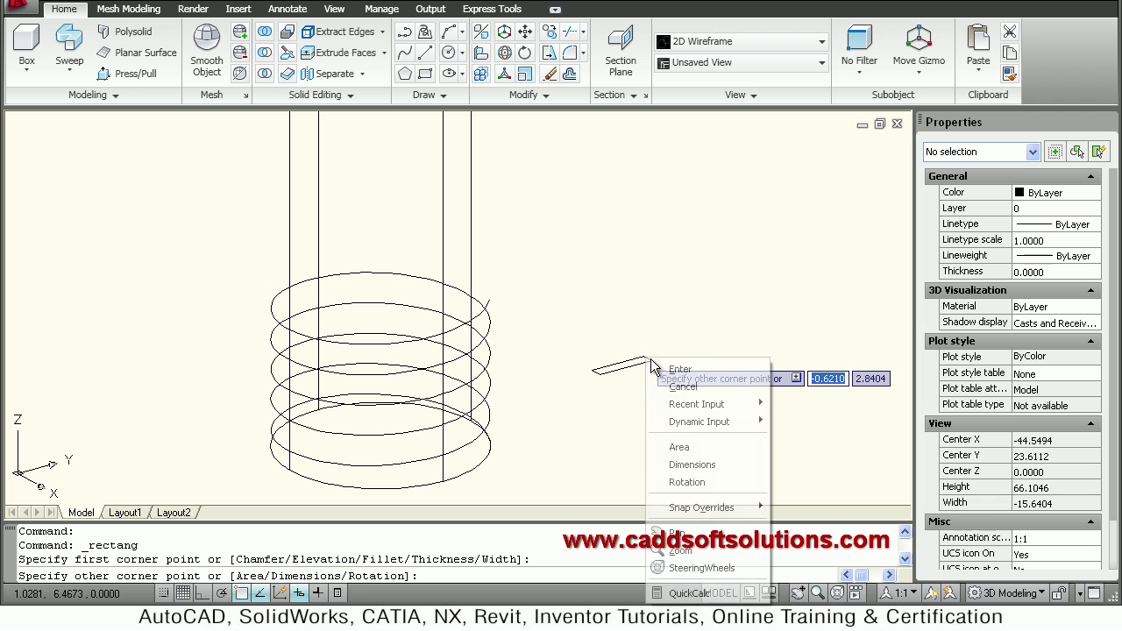
{"action": "left_click", "coordinate": [692, 465]}
{"action": "type", "text": "0.75"}
{"action": "key", "text": "Return"}
{"action": "type", "text": "0.7"}
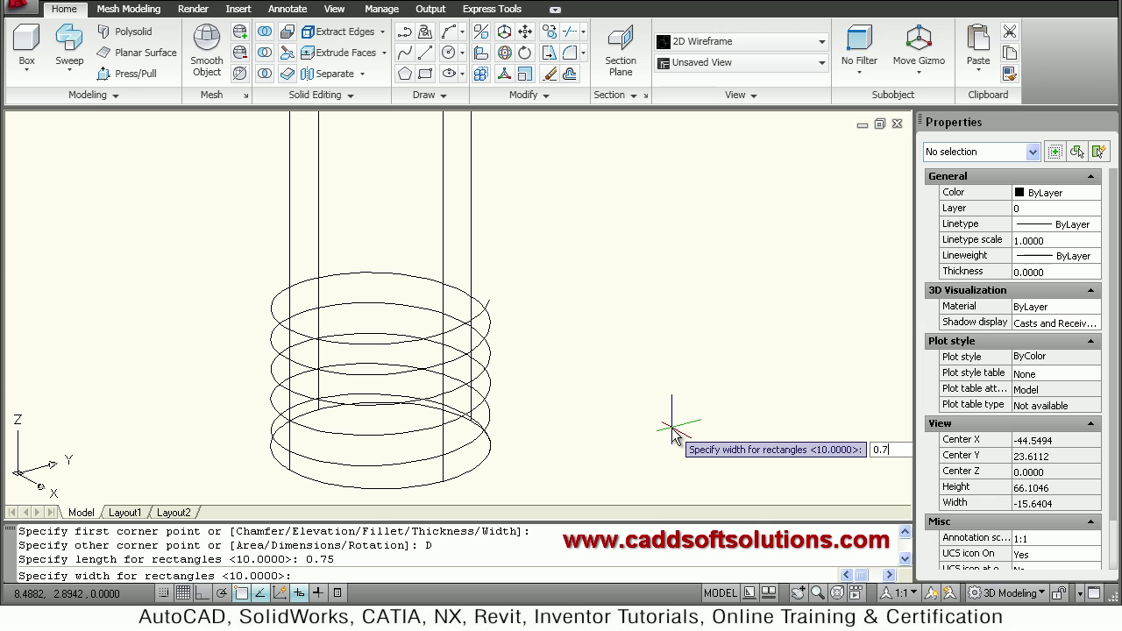
{"action": "type", "text": "5"}
{"action": "key", "text": "Return"}
{"action": "middle_click_drag", "start_coordinate": [631, 411], "coordinate": [212, 123]}
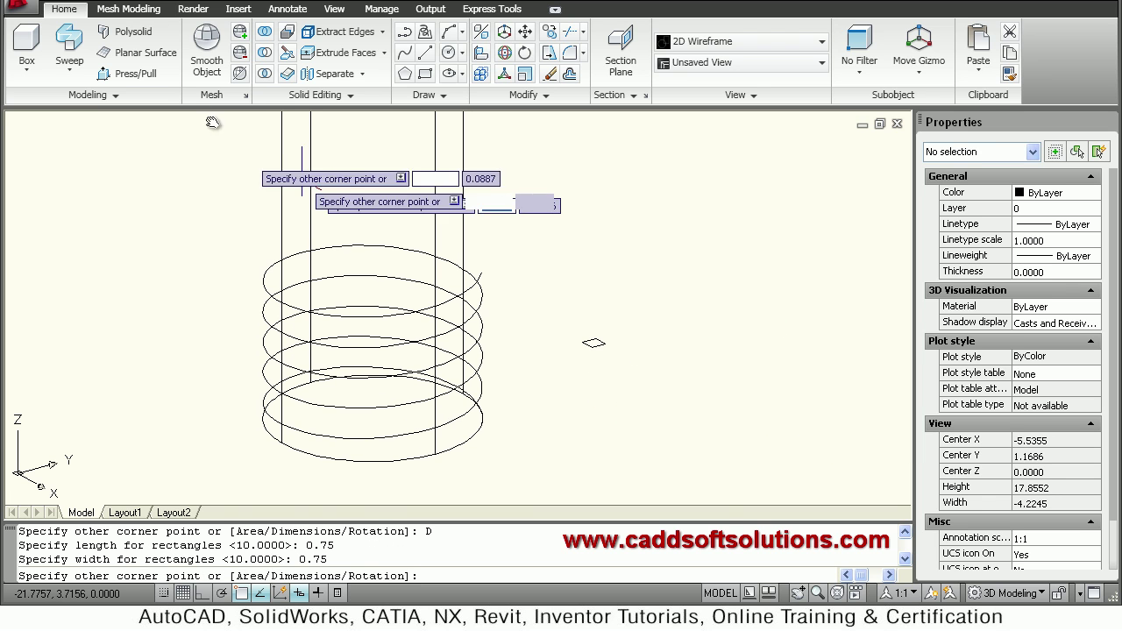
{"action": "left_click", "coordinate": [646, 326]}
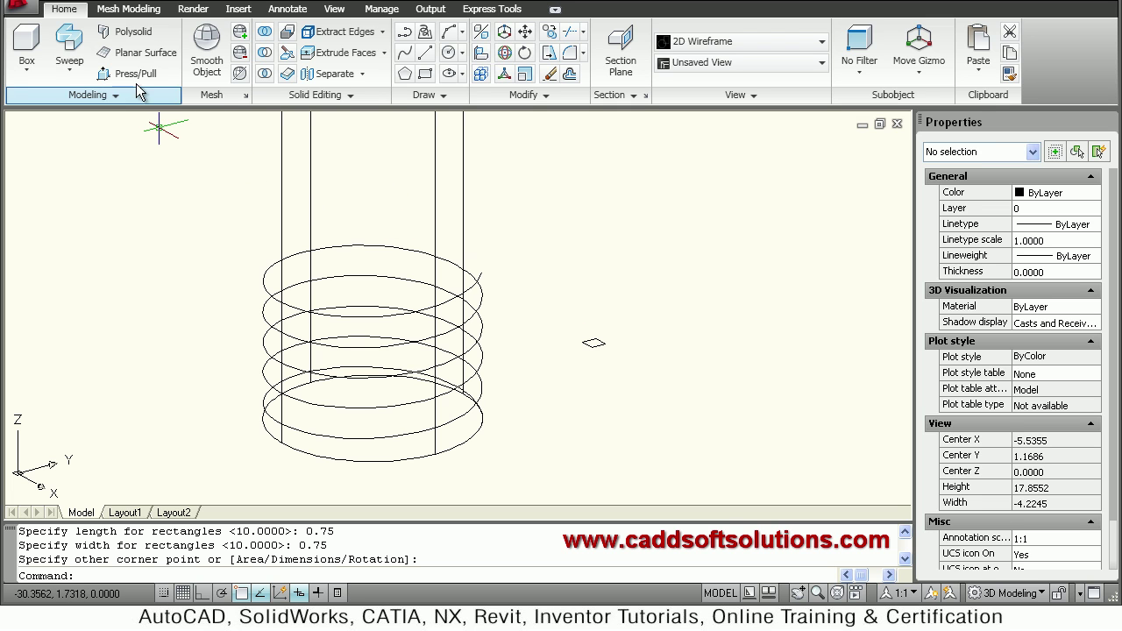
Sweep the small square along the helix, using one of the square's corners as the base point.
{"action": "left_click", "coordinate": [71, 72]}
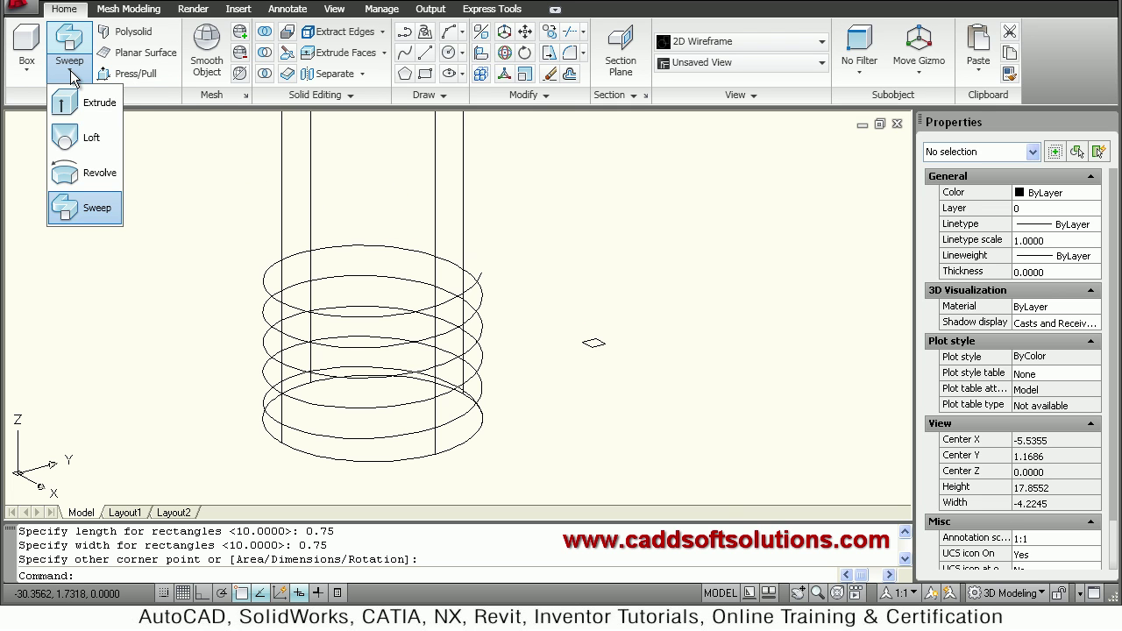
{"action": "left_click", "coordinate": [97, 209]}
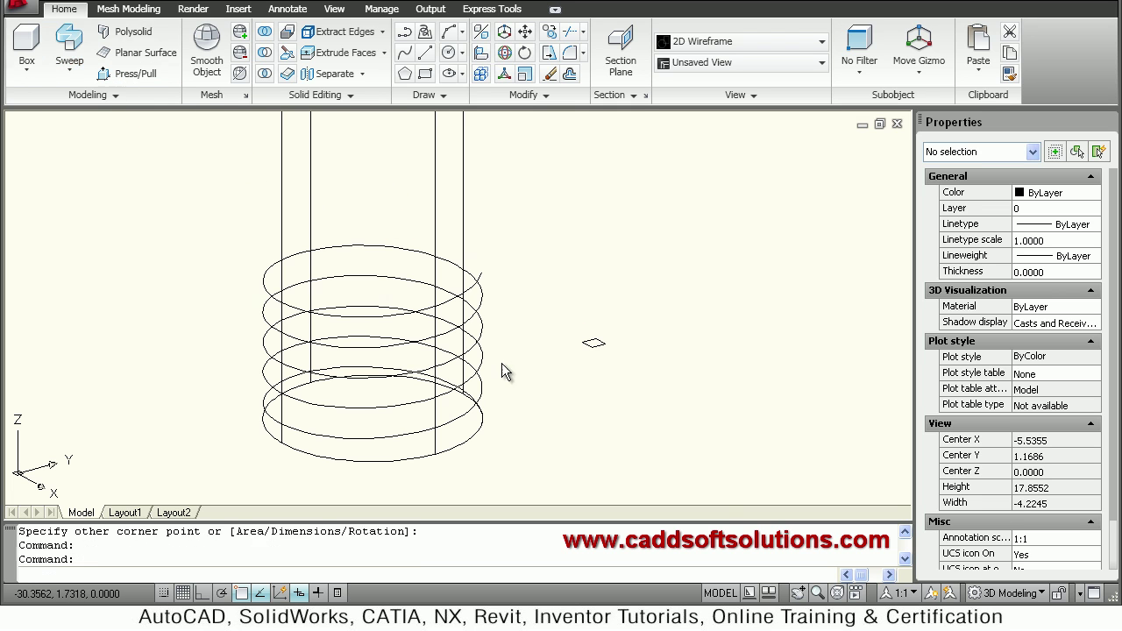
{"action": "left_click", "coordinate": [595, 344]}
{"action": "key", "text": "Return"}
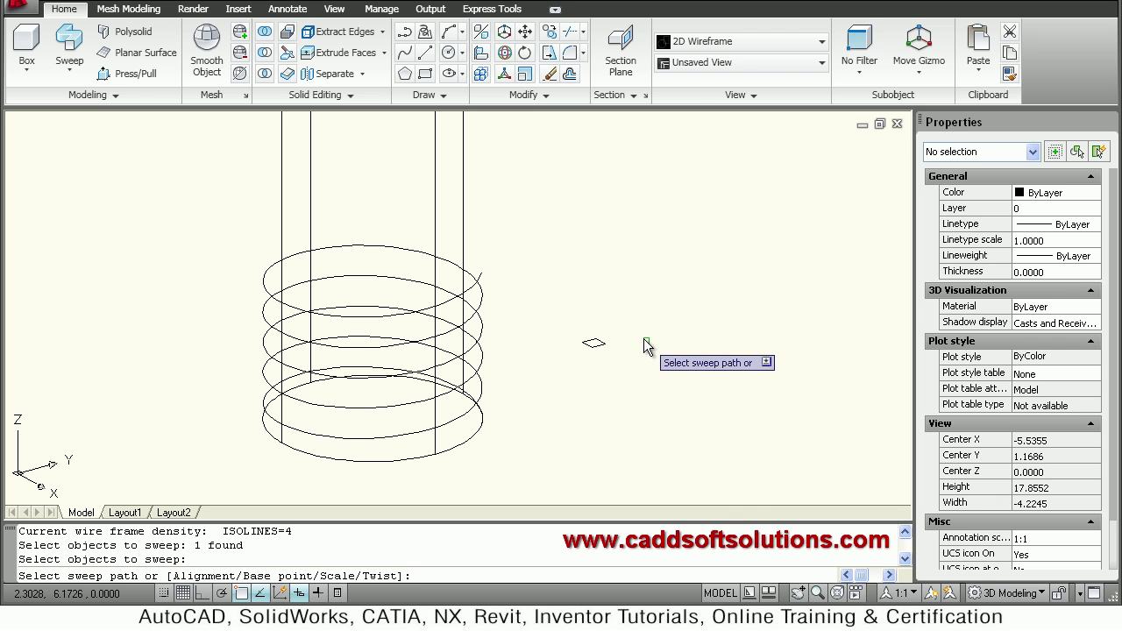
{"action": "right_click", "coordinate": [644, 339]}
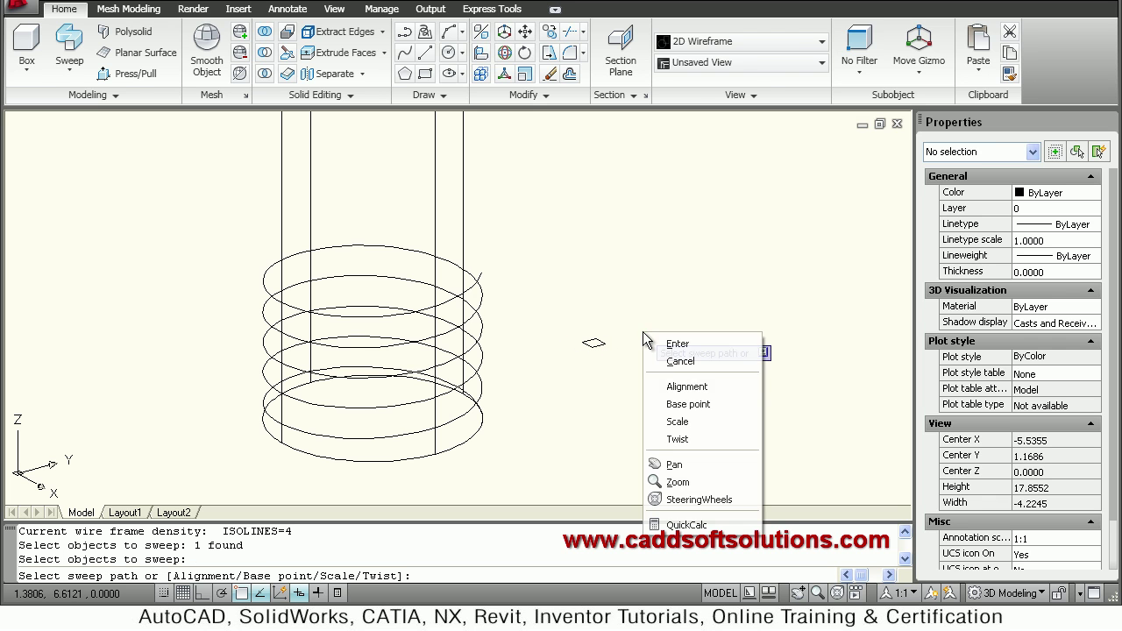
{"action": "left_click", "coordinate": [678, 405]}
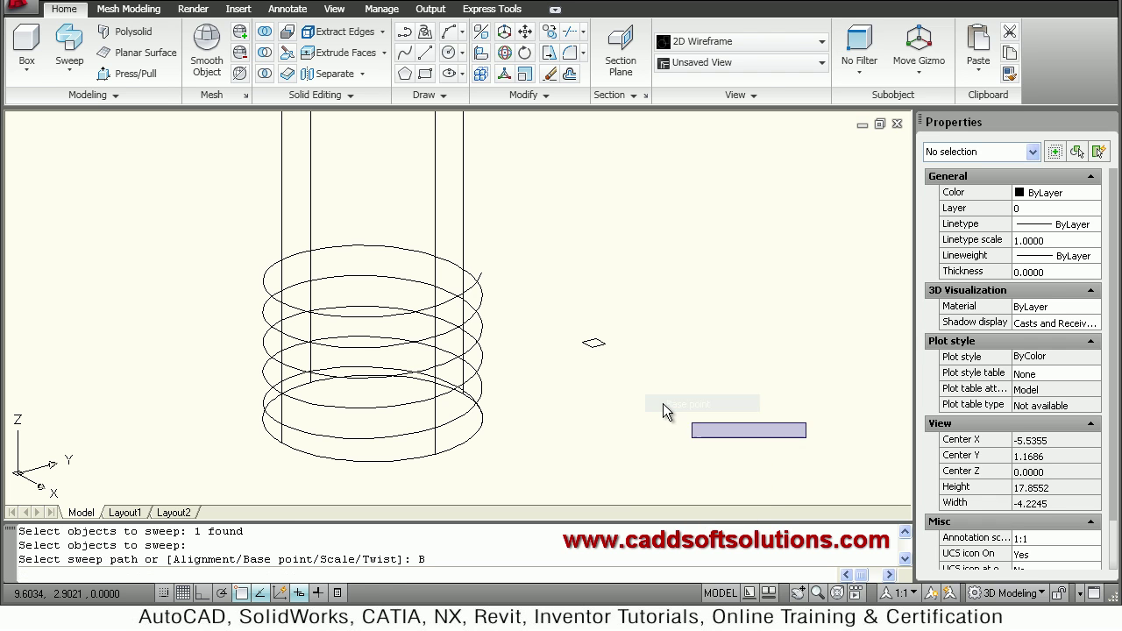
{"action": "left_click", "coordinate": [596, 355]}
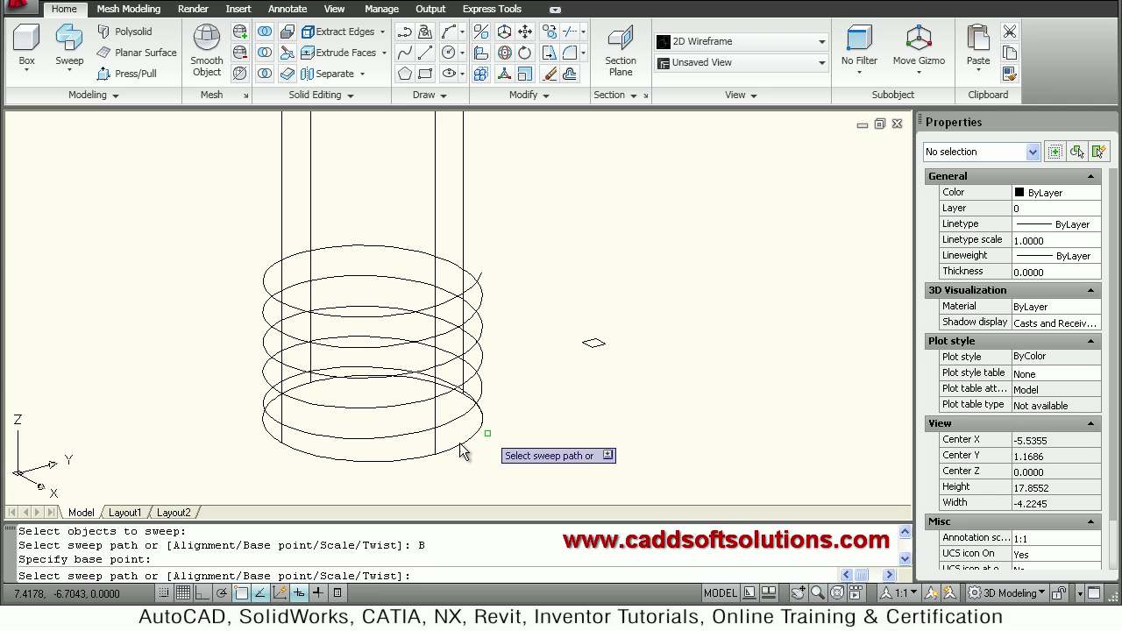
{"action": "left_click", "coordinate": [406, 440]}
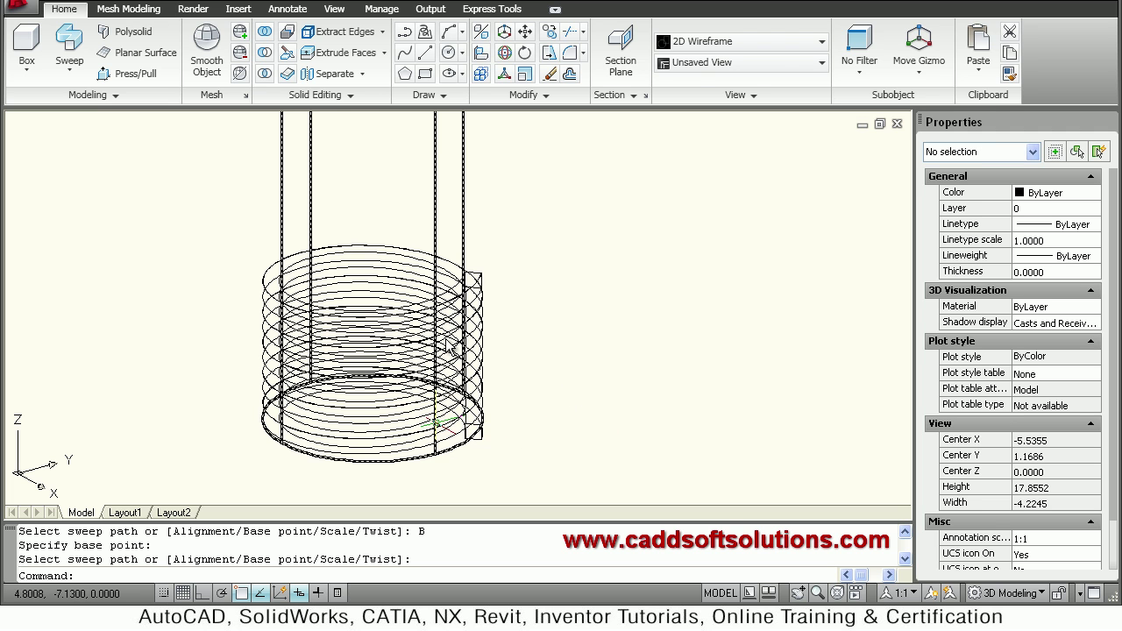
Switch to the Conceptual visual style and subtract the swept coil from the cylinder to cut the thread.
{"action": "left_click", "coordinate": [774, 47]}
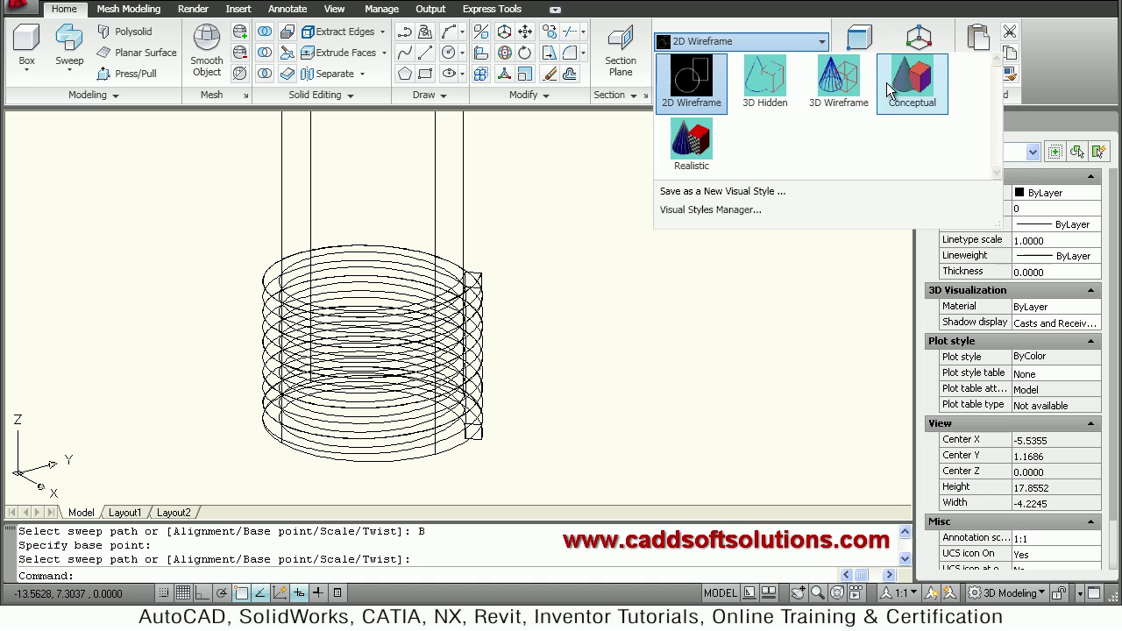
{"action": "left_click", "coordinate": [914, 105]}
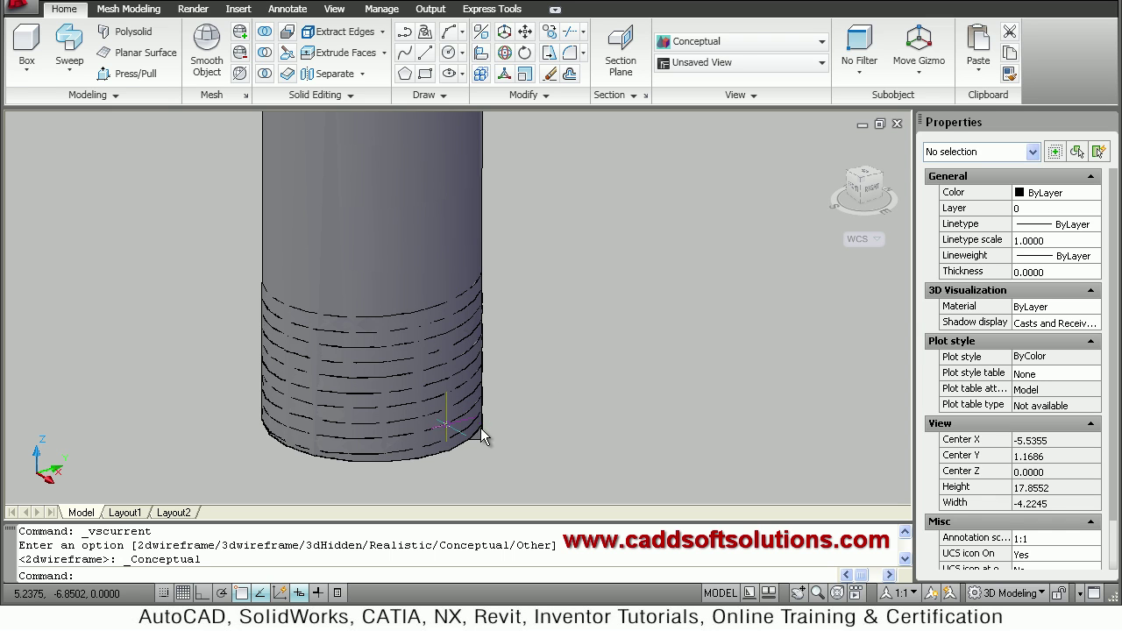
{"action": "left_click", "coordinate": [445, 301]}
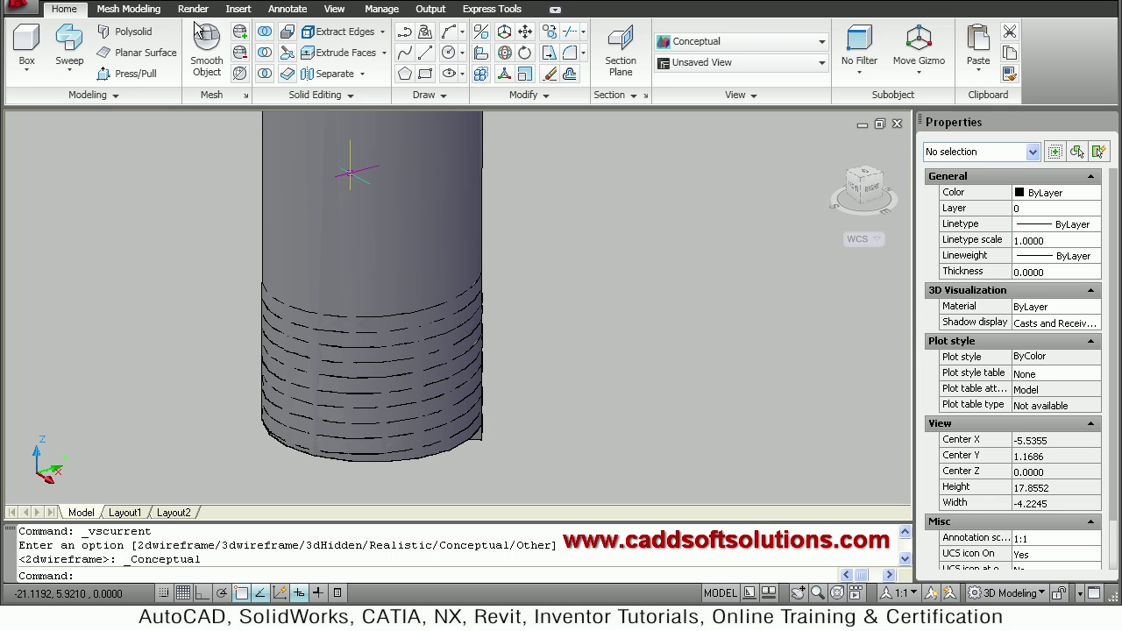
{"action": "left_click", "coordinate": [266, 54]}
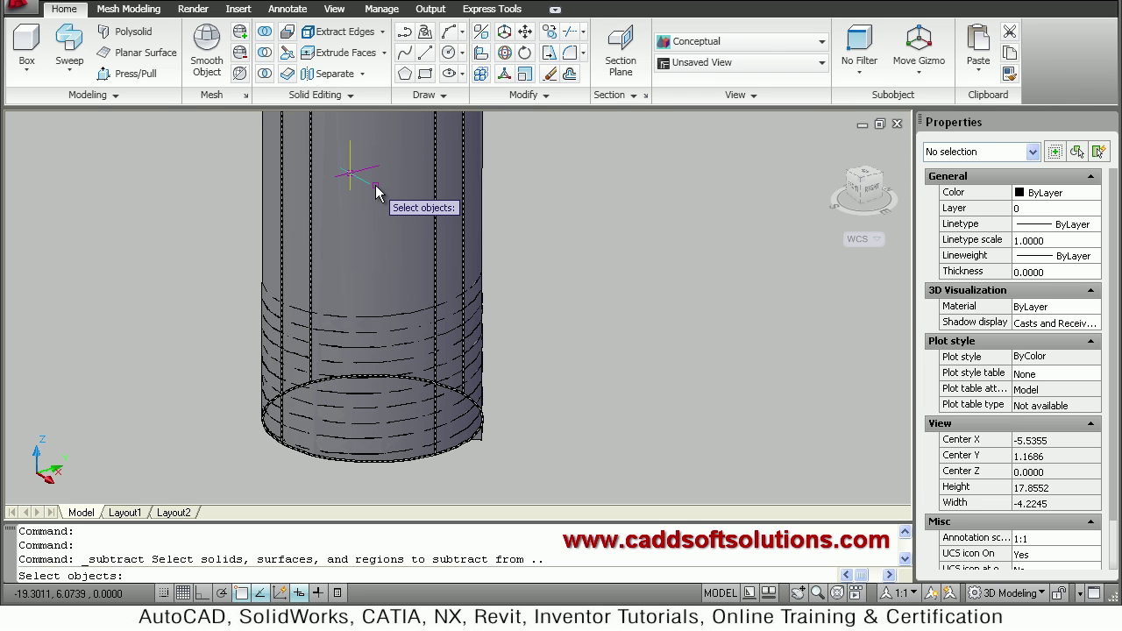
{"action": "left_click", "coordinate": [429, 205]}
{"action": "key", "text": "Return"}
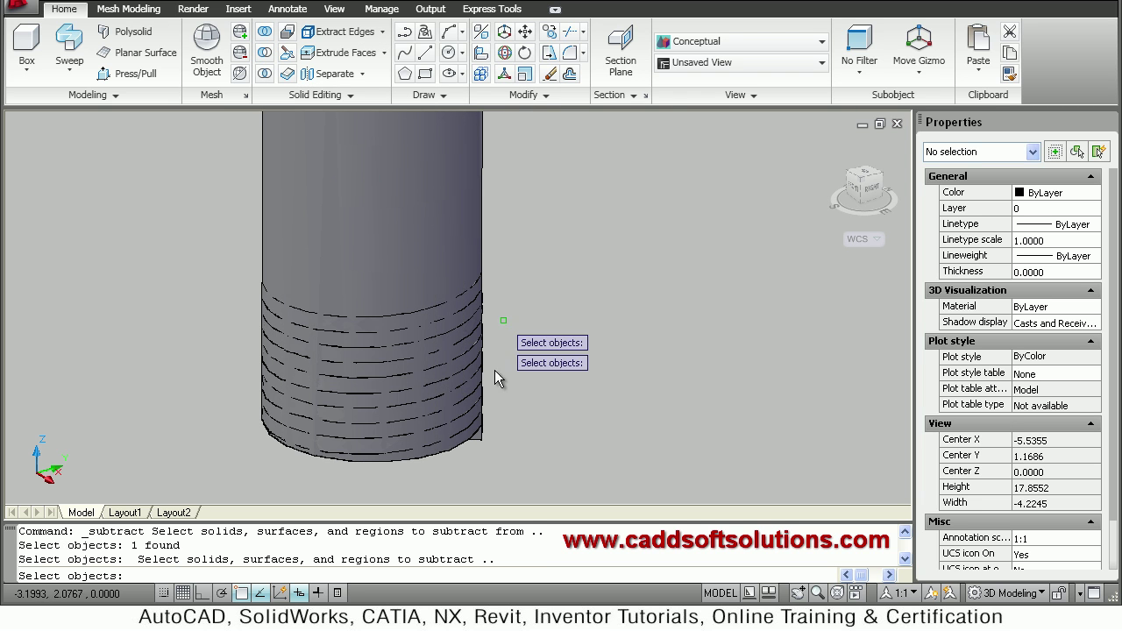
{"action": "left_click", "coordinate": [445, 401]}
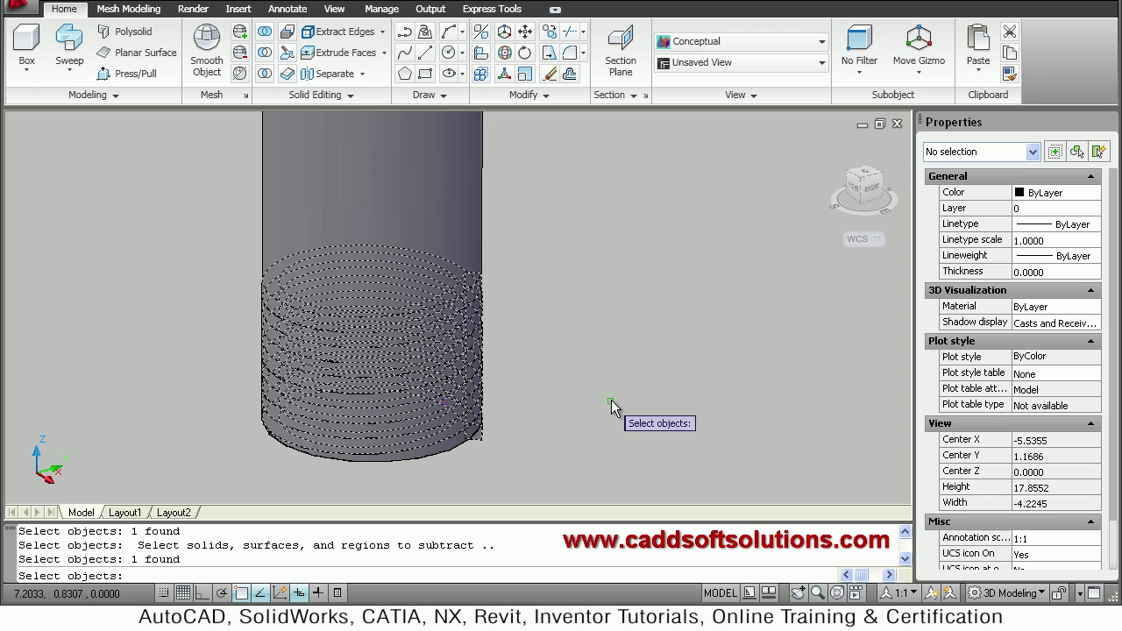
{"action": "key", "text": "Return"}
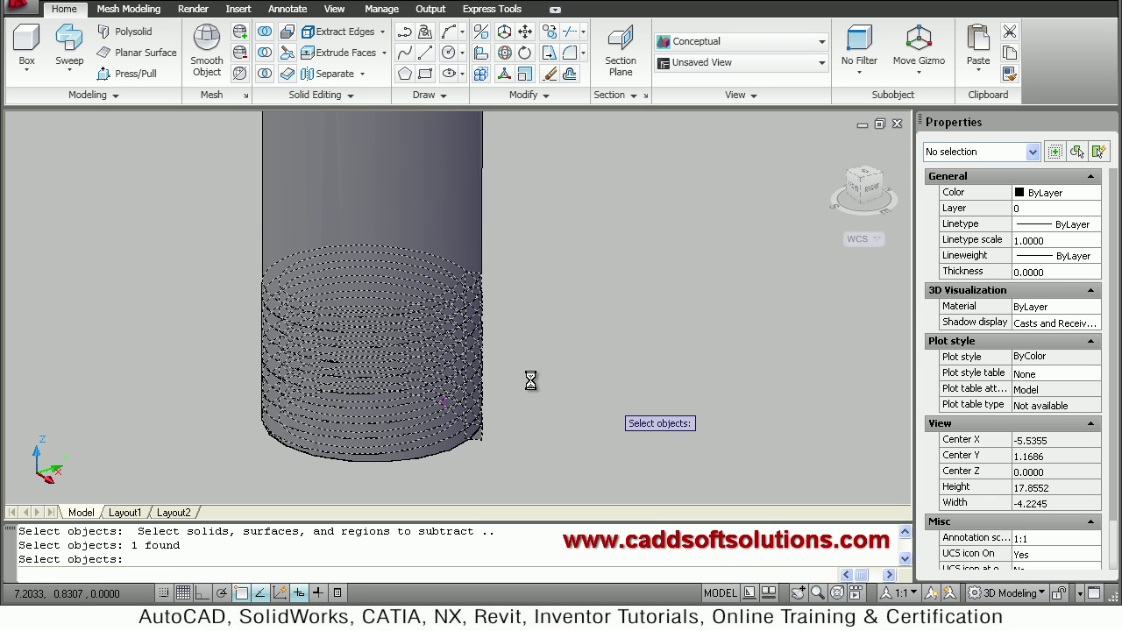
Examine the cut thread profile and the cylinder's lower end from below, close up and as a whole.
{"action": "middle_click_drag", "start_coordinate": [235, 314], "coordinate": [276, 302], "text": "shift"}
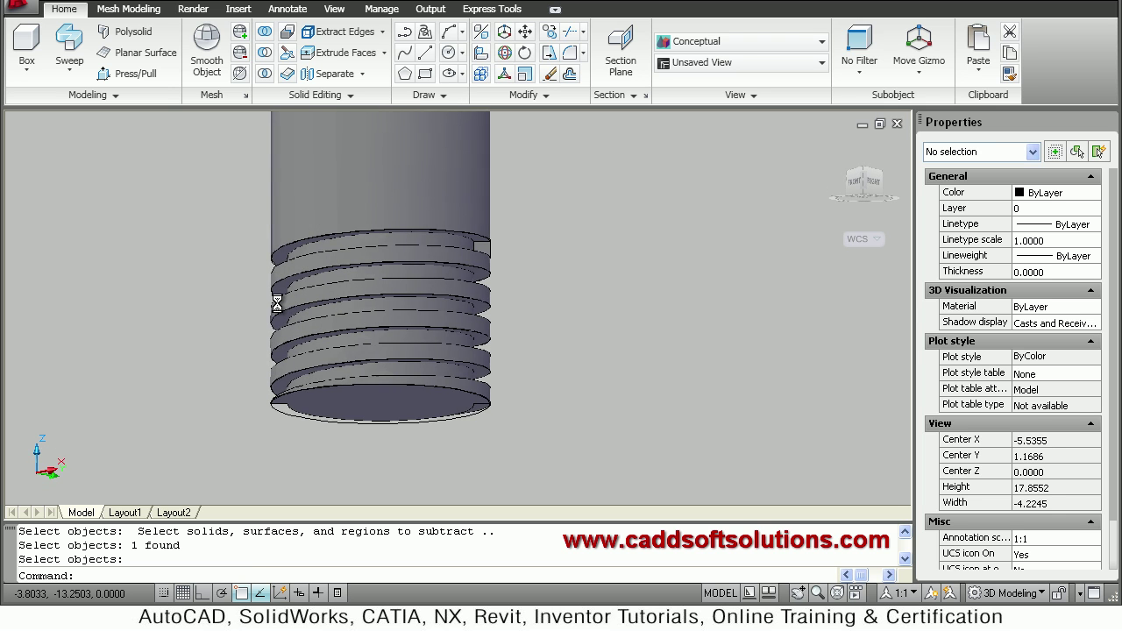
{"action": "scroll", "coordinate": [279, 302], "scroll_direction": "up", "scroll_amount": 2}
{"action": "scroll", "coordinate": [412, 281], "scroll_direction": "up", "scroll_amount": 2}
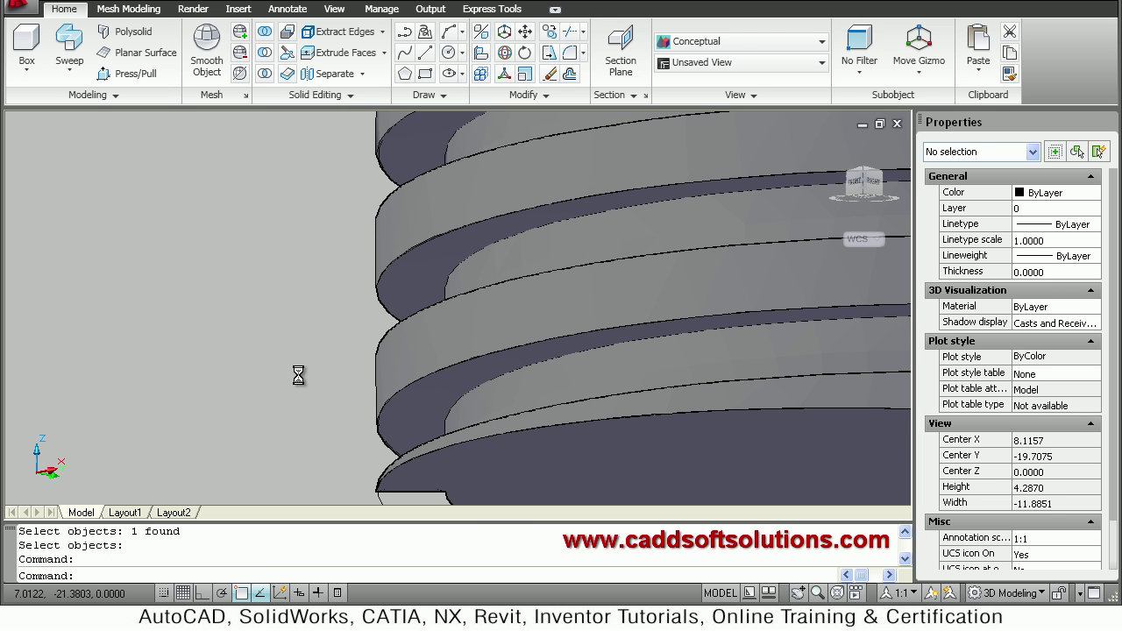
{"action": "scroll", "coordinate": [518, 351], "scroll_direction": "down", "scroll_amount": 4}
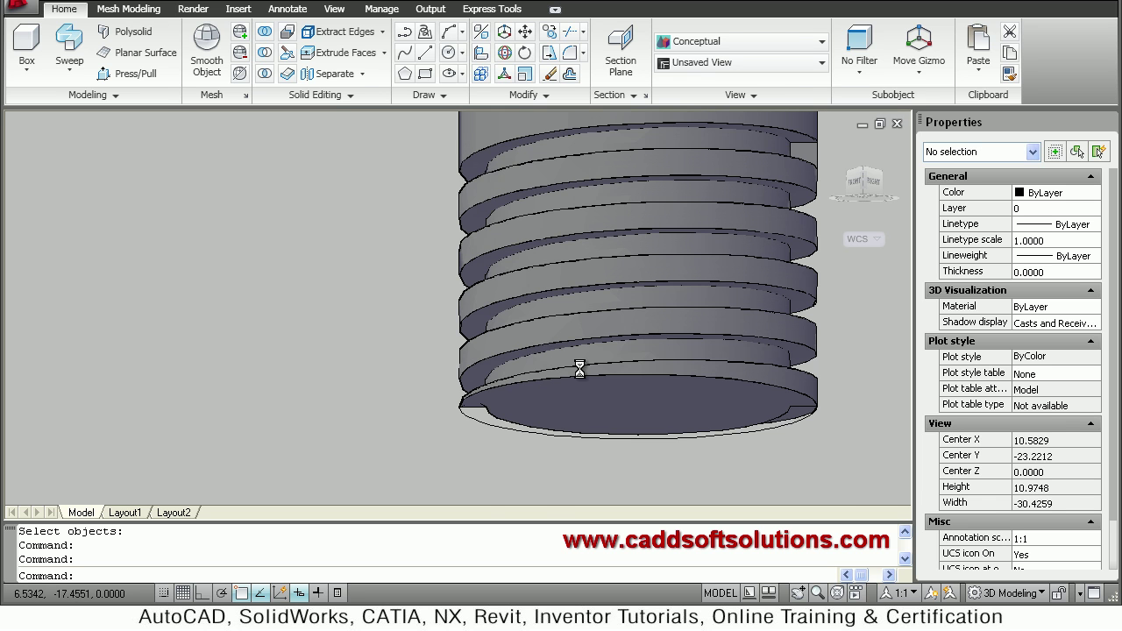
{"action": "middle_click_drag", "start_coordinate": [636, 330], "coordinate": [634, 355], "text": "shift"}
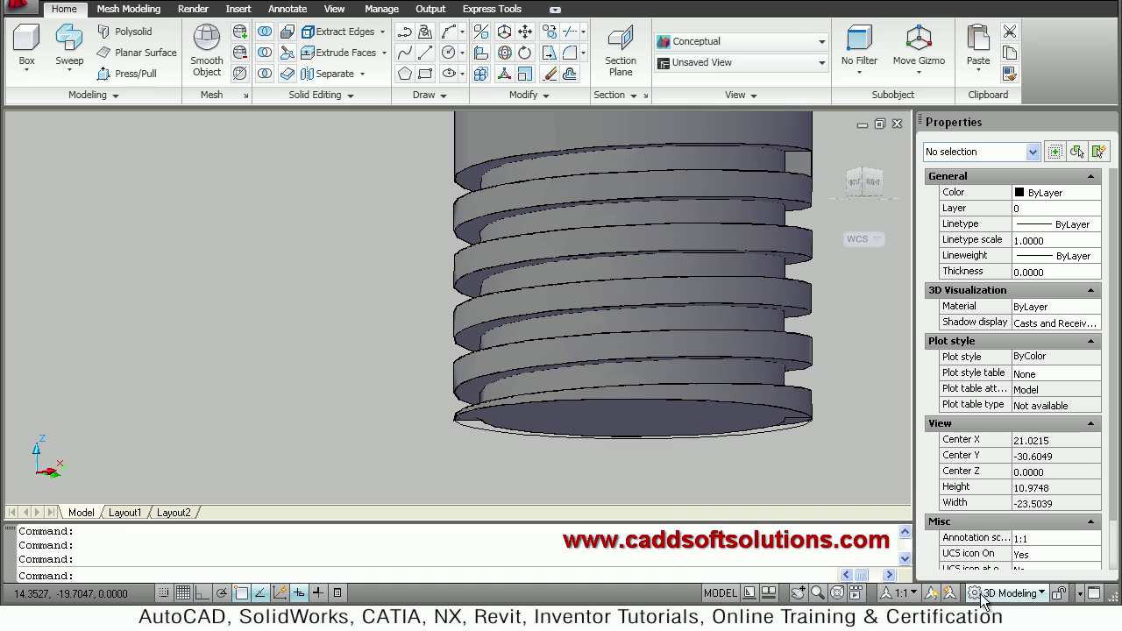